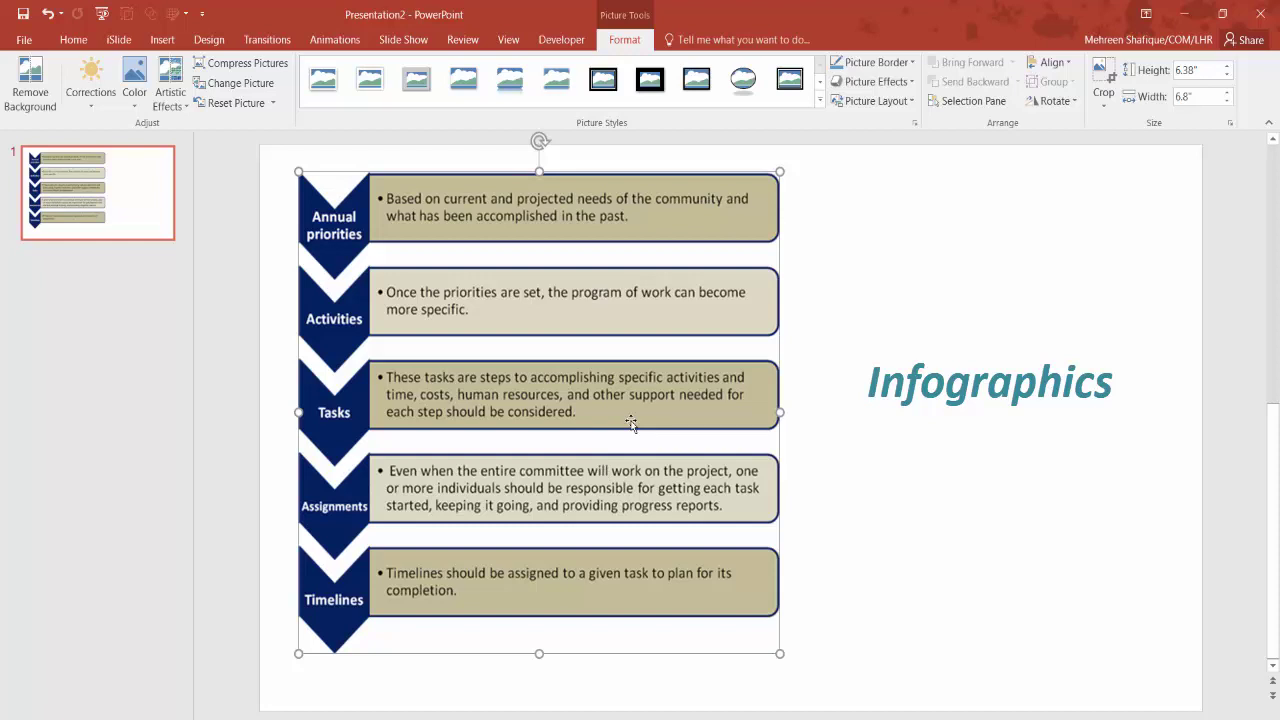
# Step: Nudge the chevron infographic picture slightly on the left side of the slide
pyautogui.moveTo(622, 306); pyautogui.dragTo(609, 313)
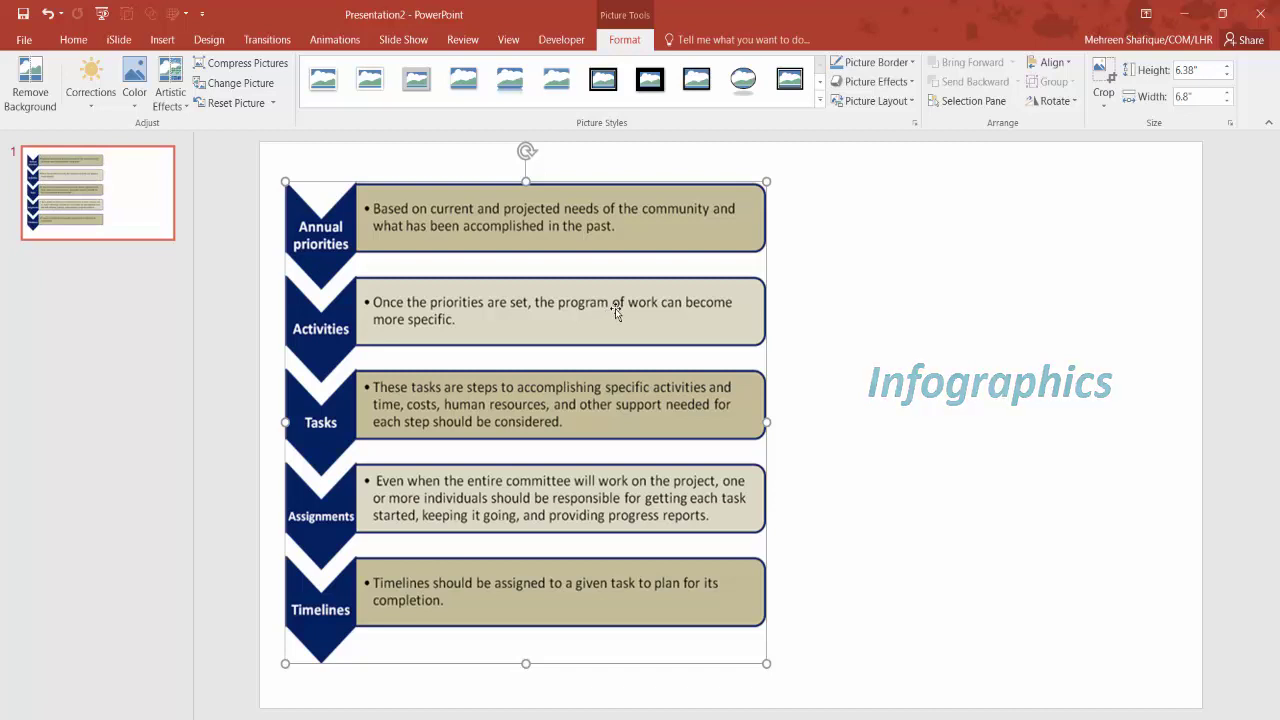
pyautogui.moveTo(609, 313); pyautogui.dragTo(620, 306)
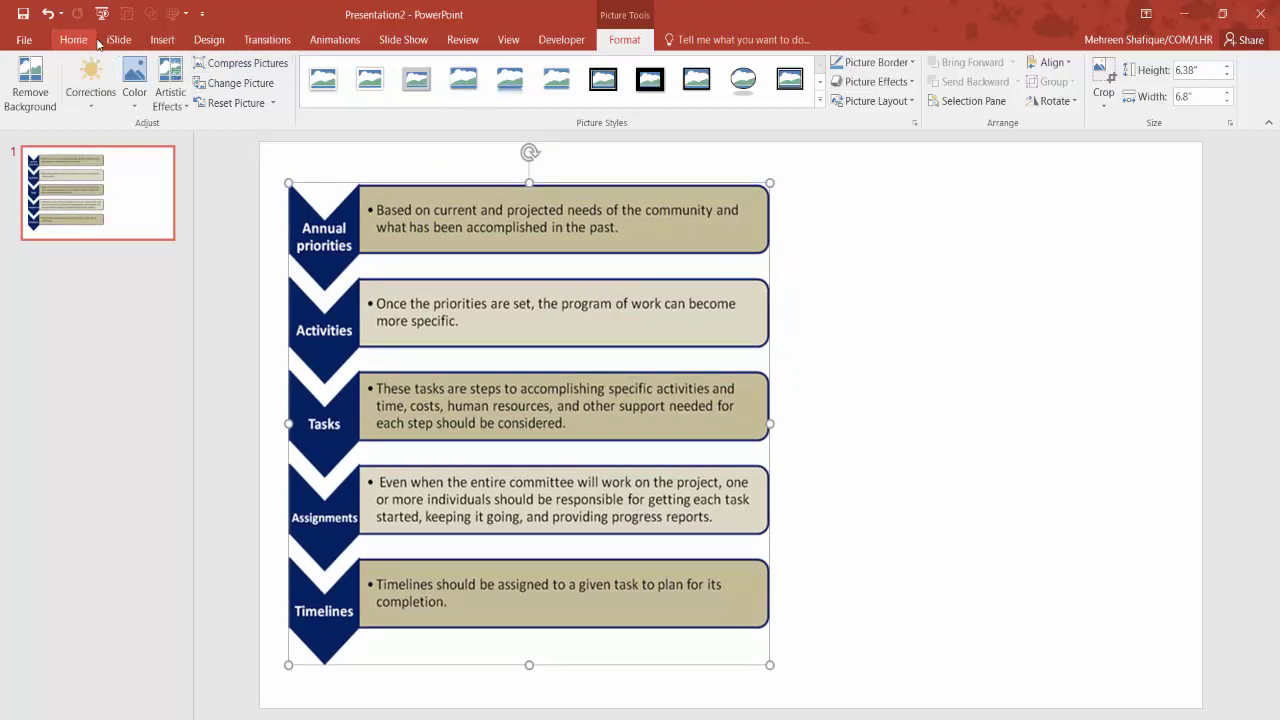
# Step: Open the SmartArt chooser and browse the List, Process, Cycle, Hierarchy and Relationship layouts
pyautogui.click(162, 42)
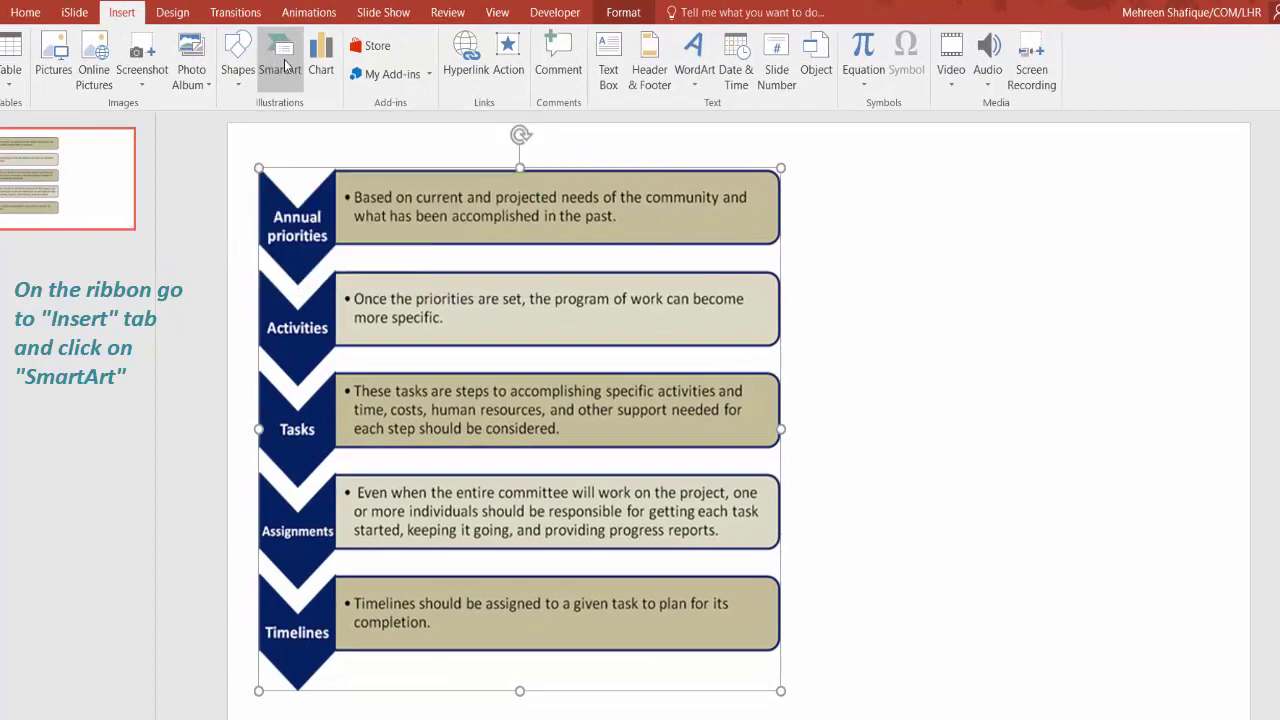
pyautogui.click(280, 62)
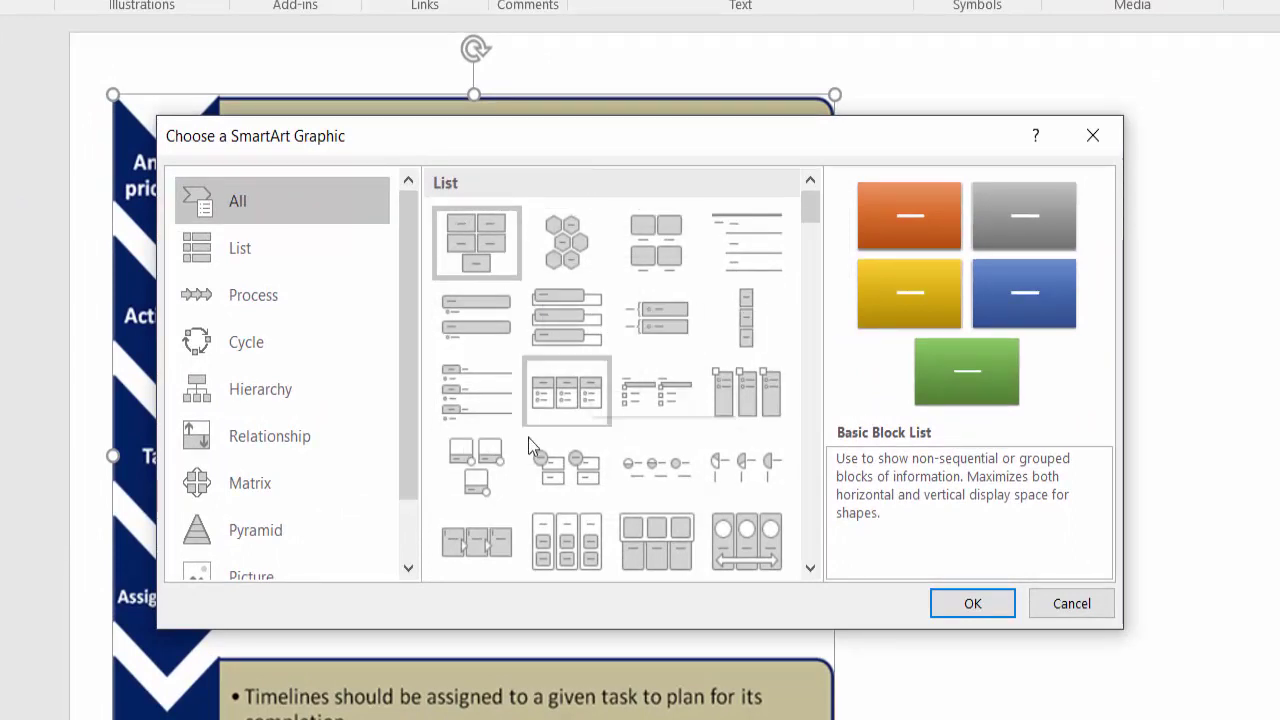
pyautogui.click(316, 252)
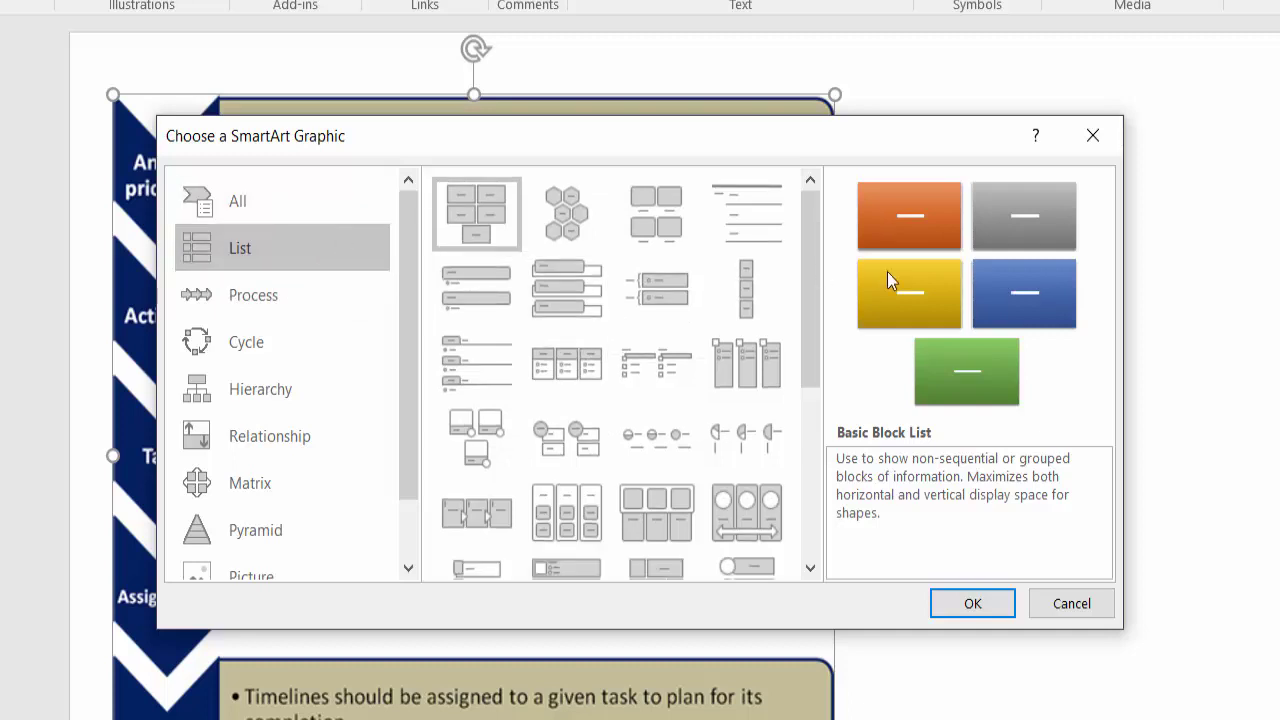
pyautogui.moveTo(806, 265); pyautogui.dragTo(826, 466)
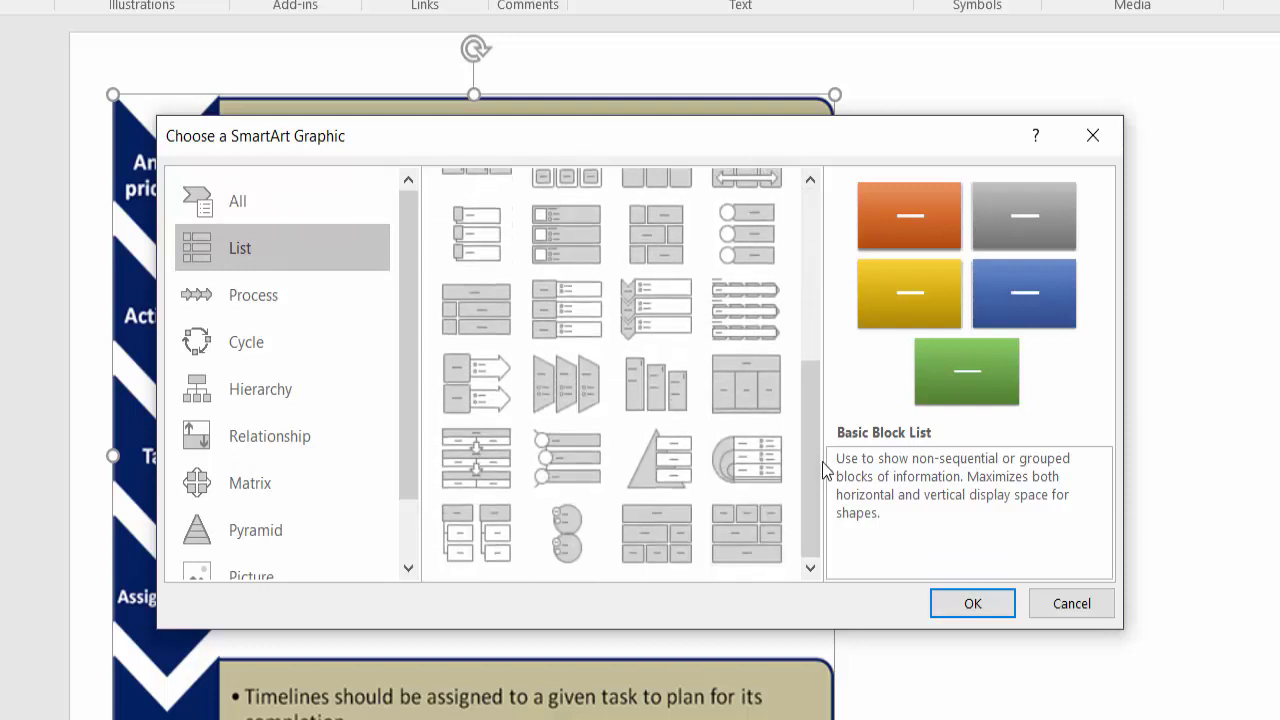
pyautogui.click(318, 290)
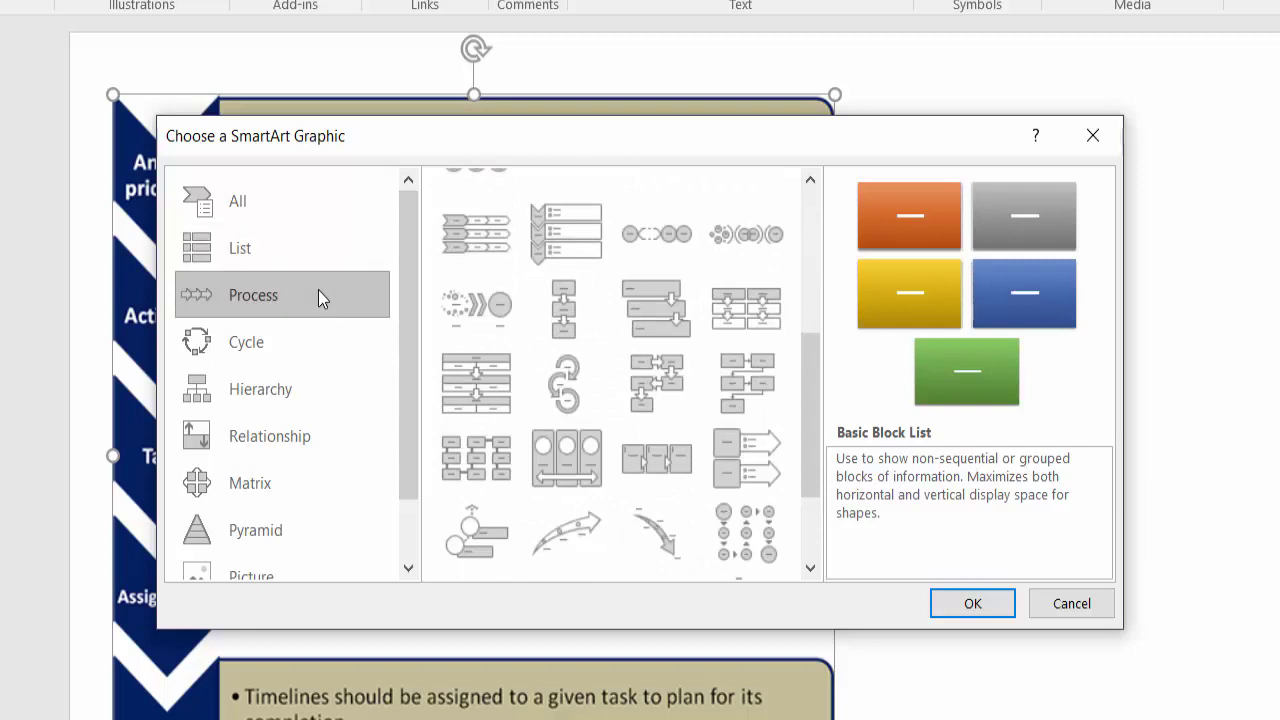
pyautogui.click(305, 343)
pyautogui.click(299, 383)
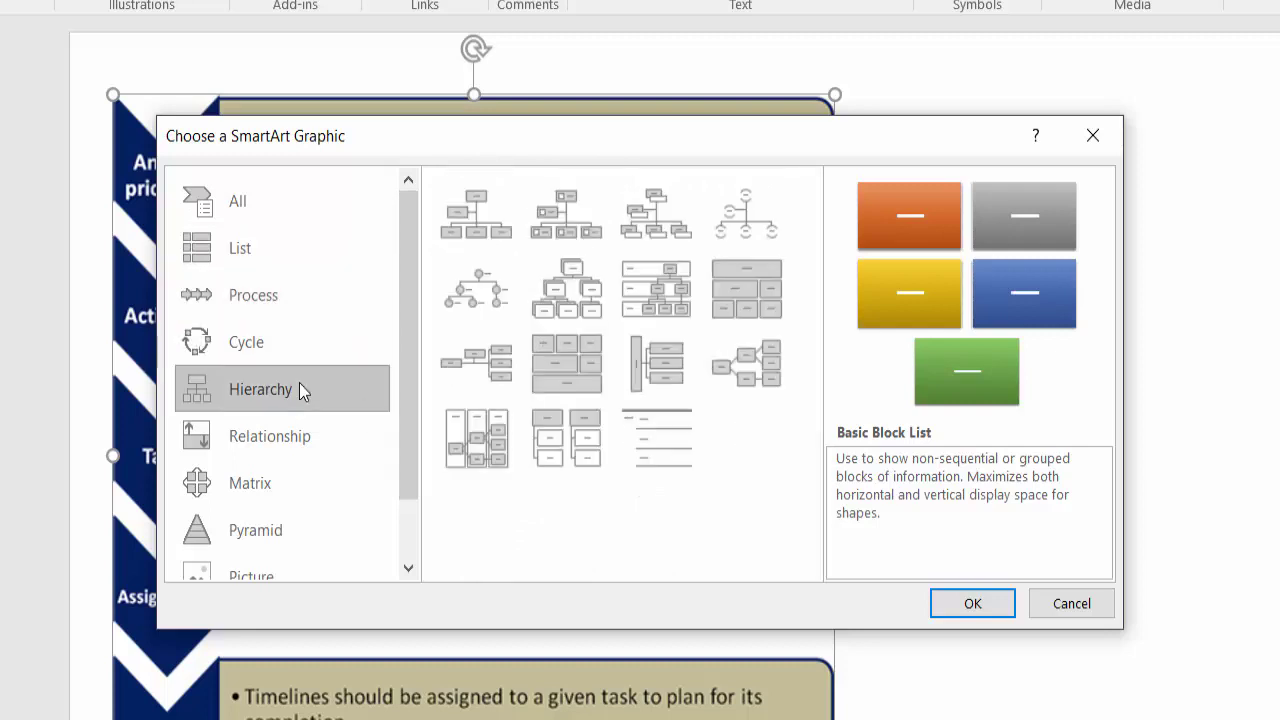
pyautogui.click(297, 444)
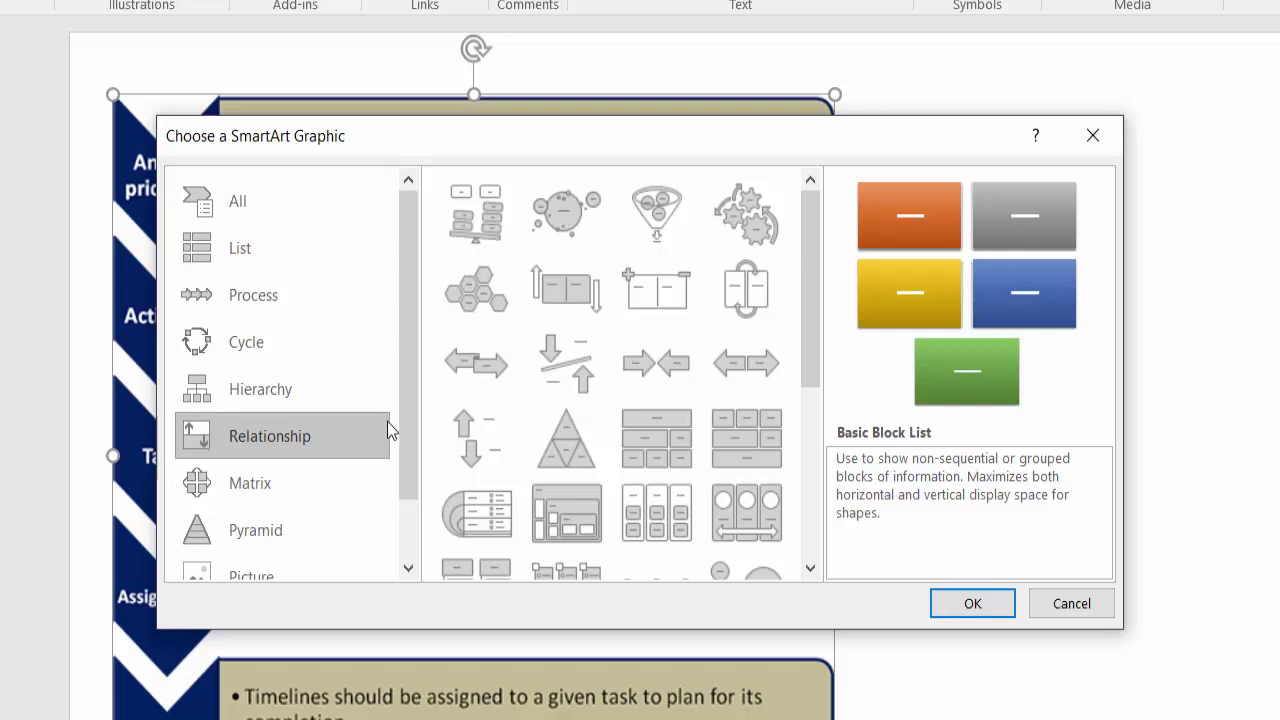
pyautogui.moveTo(405, 364)
pyautogui.mouseDown()
pyautogui.moveTo(407, 453)
pyautogui.moveTo(412, 293)
pyautogui.mouseUp()
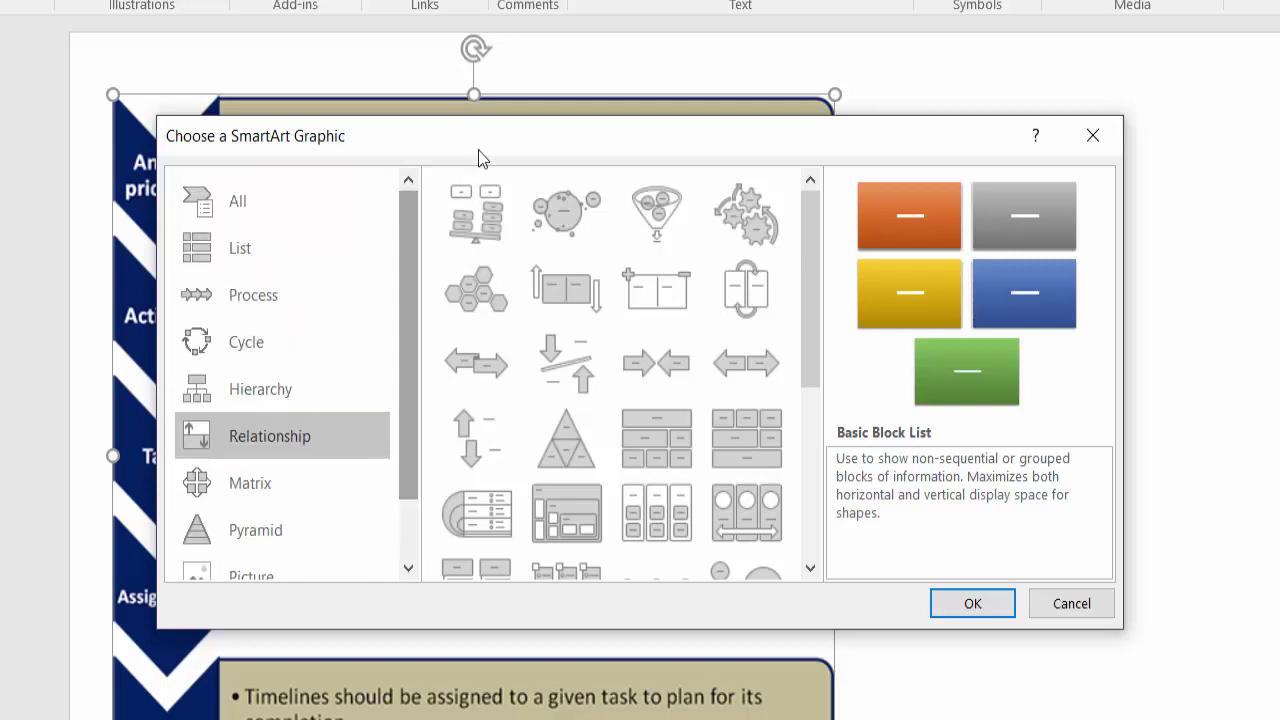
# Step: Return to the Process layouts and select Vertical Chevron List
pyautogui.moveTo(446, 149); pyautogui.dragTo(677, 107)
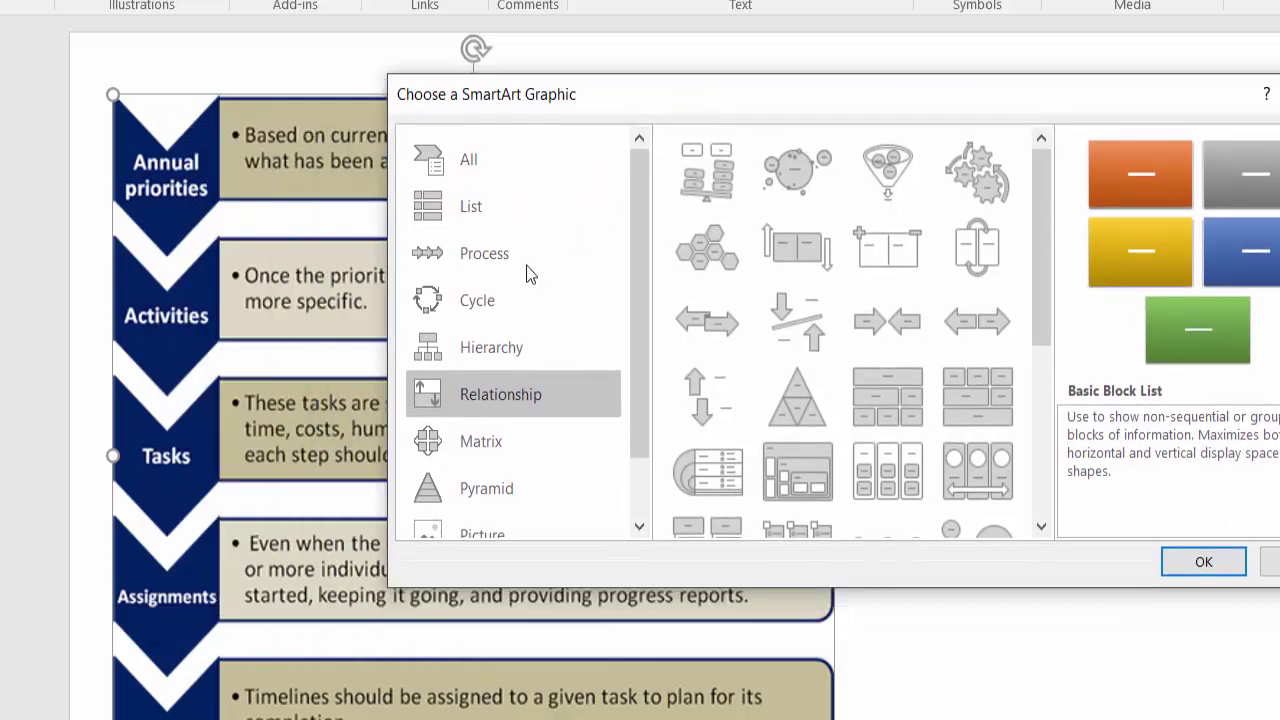
pyautogui.click(486, 264)
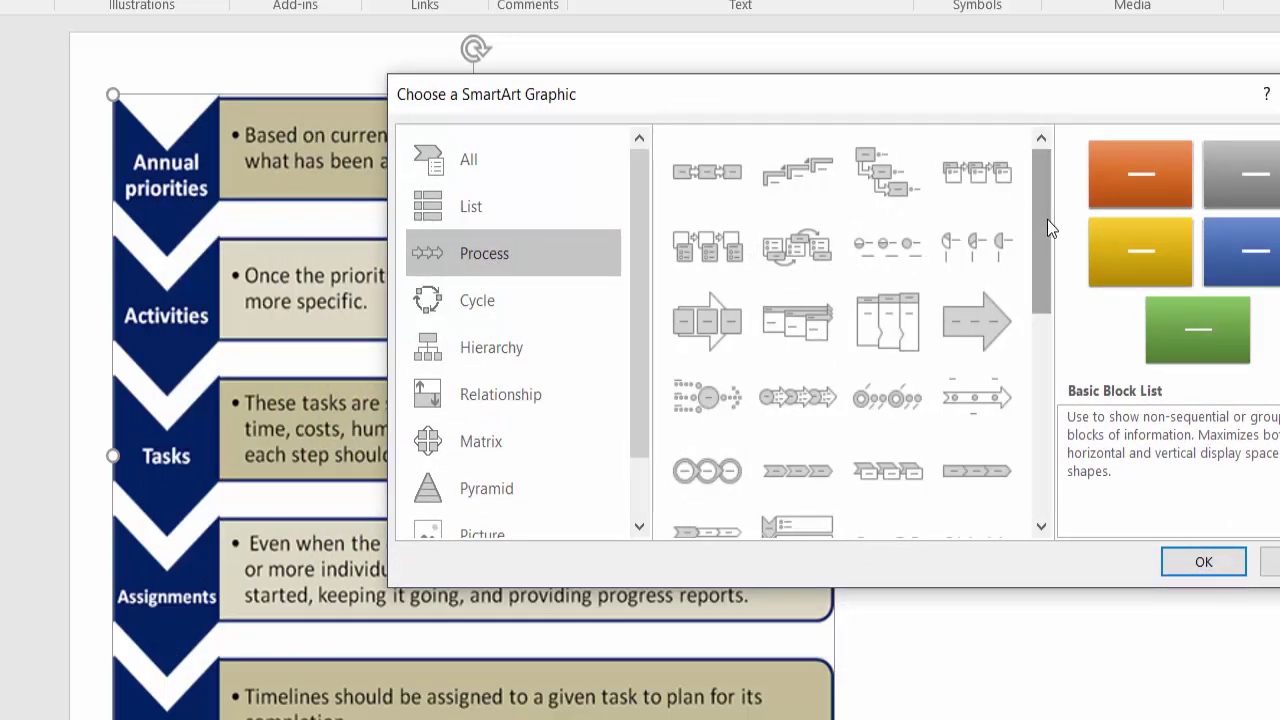
pyautogui.moveTo(1047, 219); pyautogui.dragTo(1051, 306)
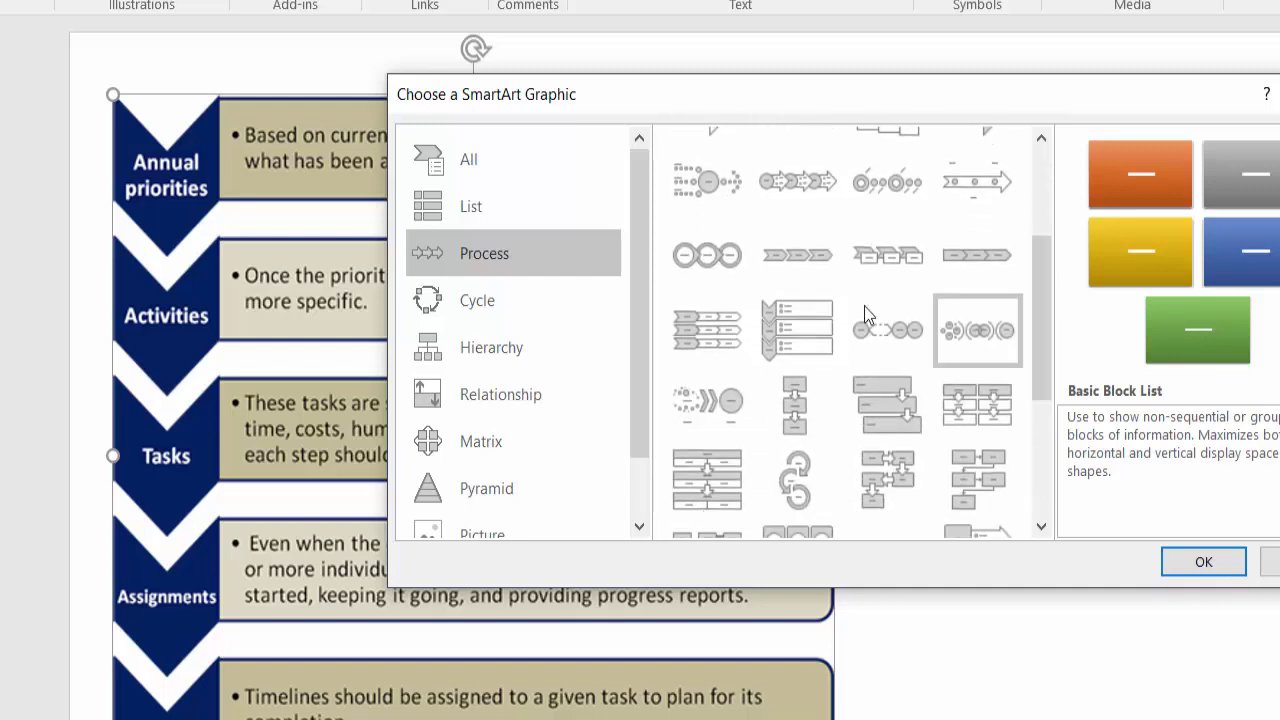
pyautogui.click(790, 322)
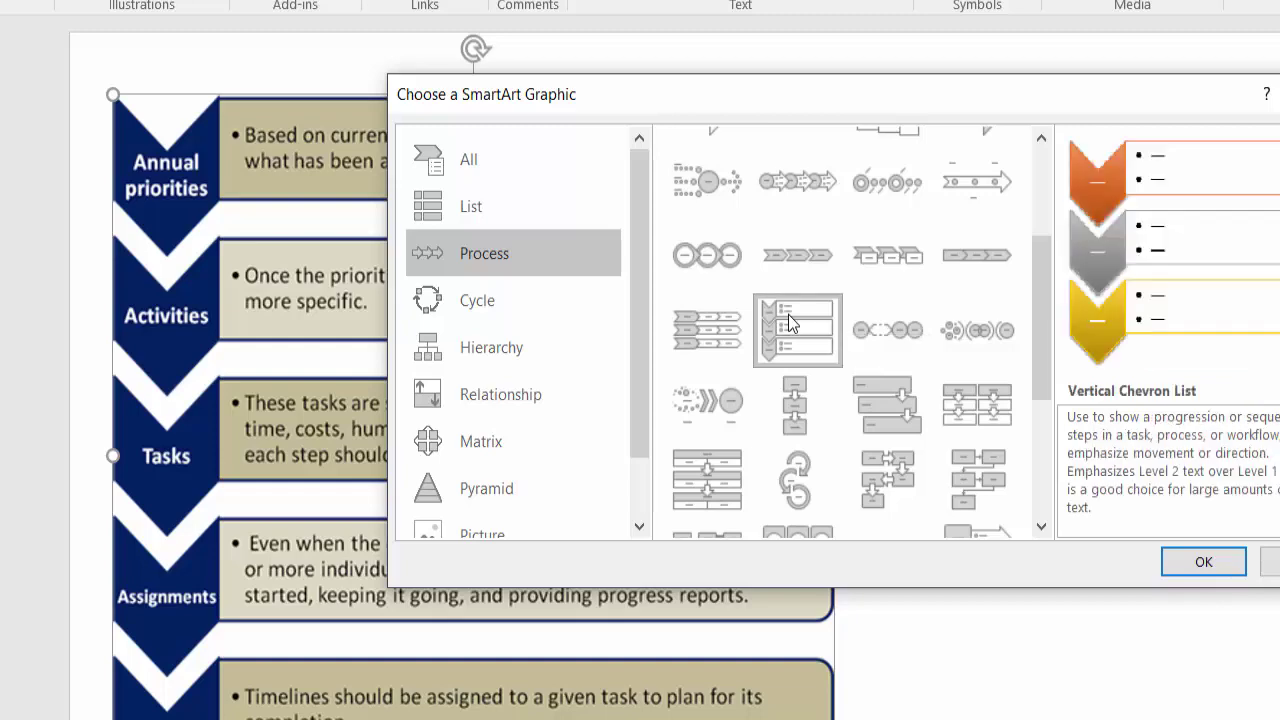
# Step: Insert the Vertical Chevron List, move it right and down, and preview styles and colours without applying
pyautogui.click(1189, 564)
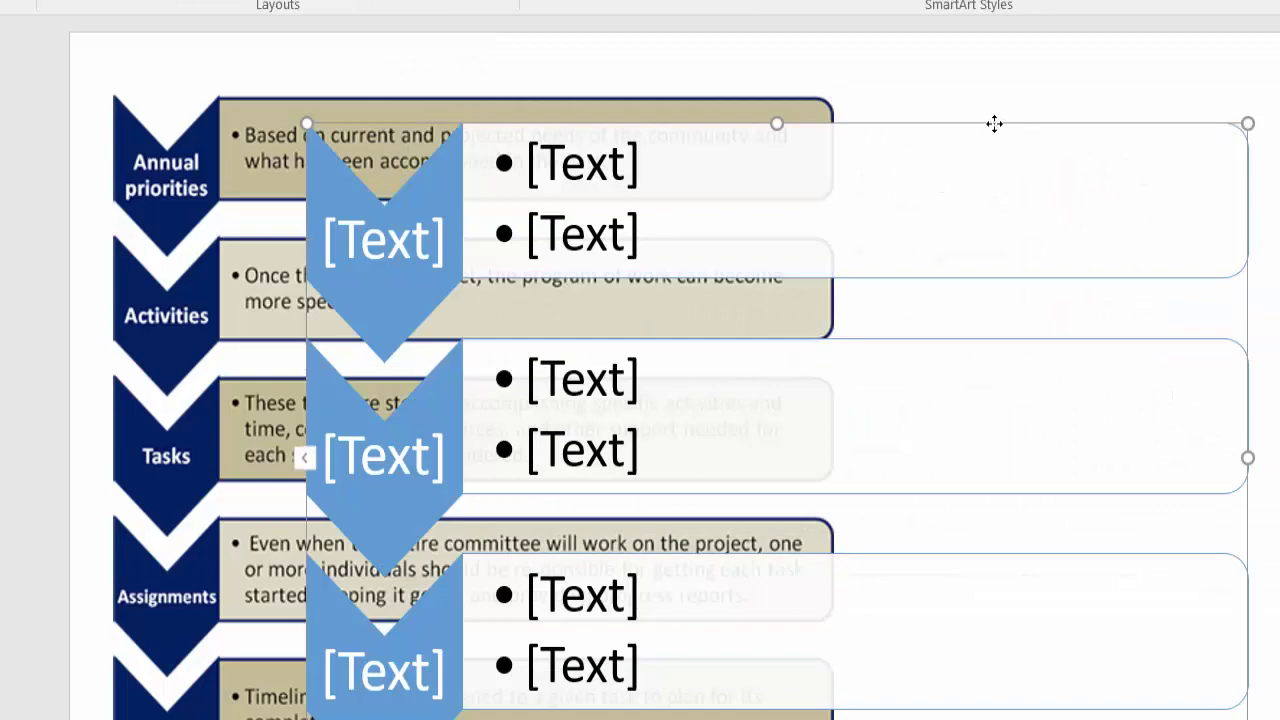
pyautogui.moveTo(994, 123)
pyautogui.mouseDown()
pyautogui.moveTo(984, 201)
pyautogui.moveTo(891, 186)
pyautogui.moveTo(928, 200)
pyautogui.mouseUp()
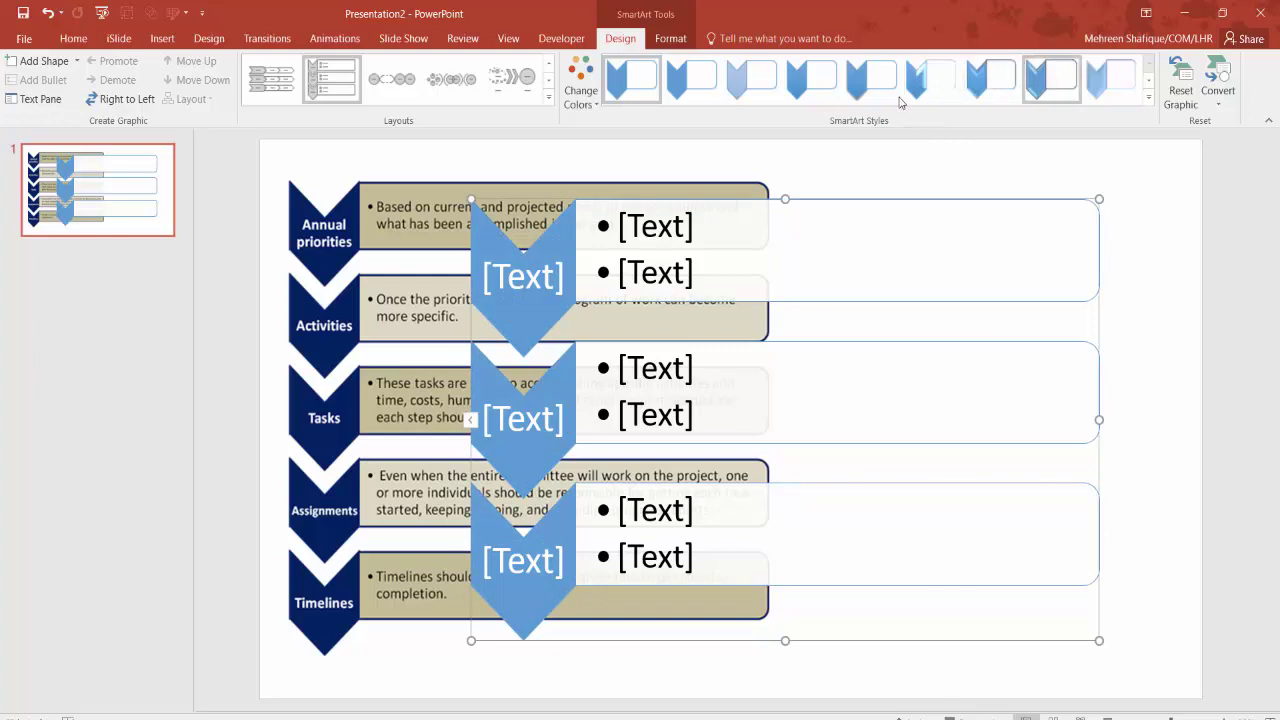
pyautogui.click(1148, 99)
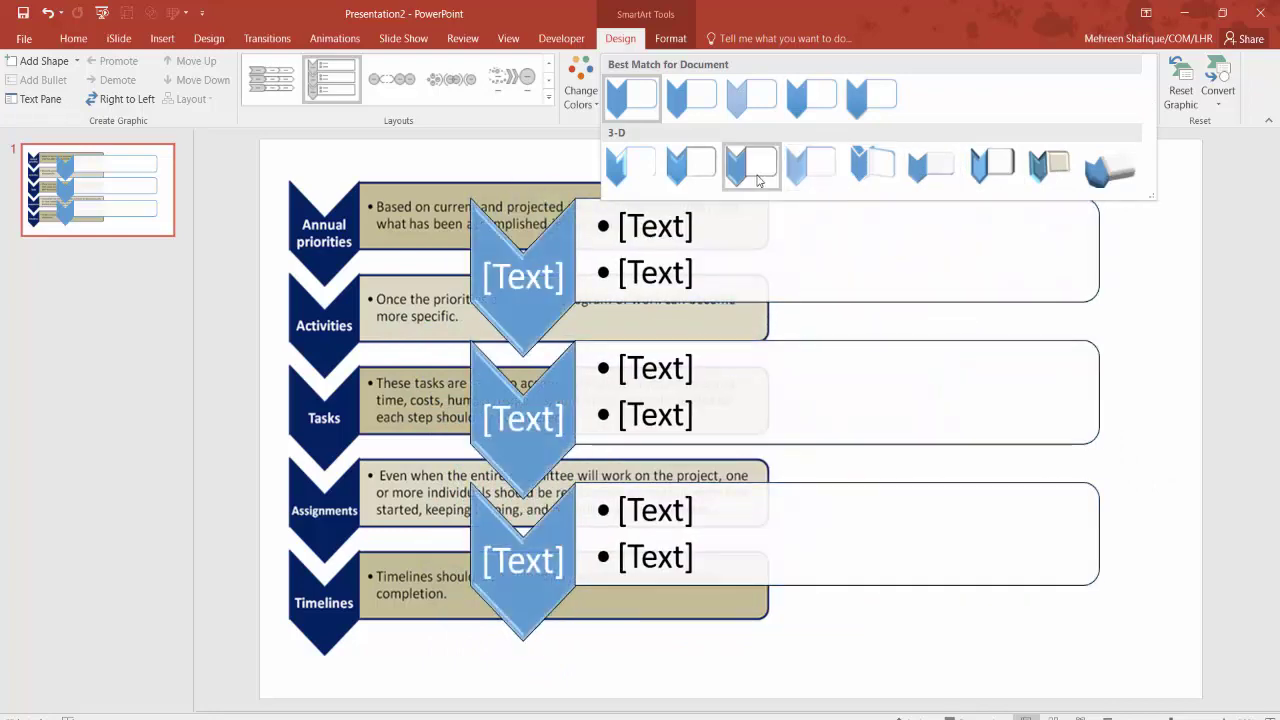
pyautogui.click(583, 107)
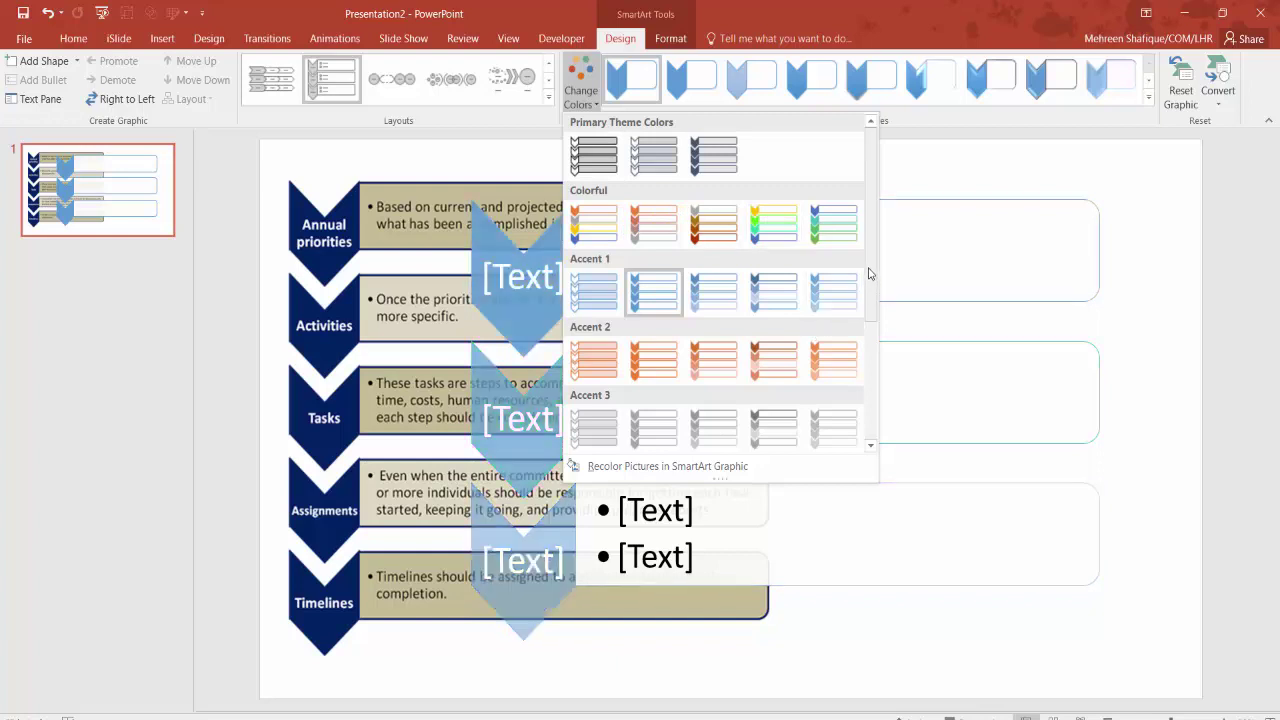
pyautogui.moveTo(870, 277); pyautogui.dragTo(872, 425)
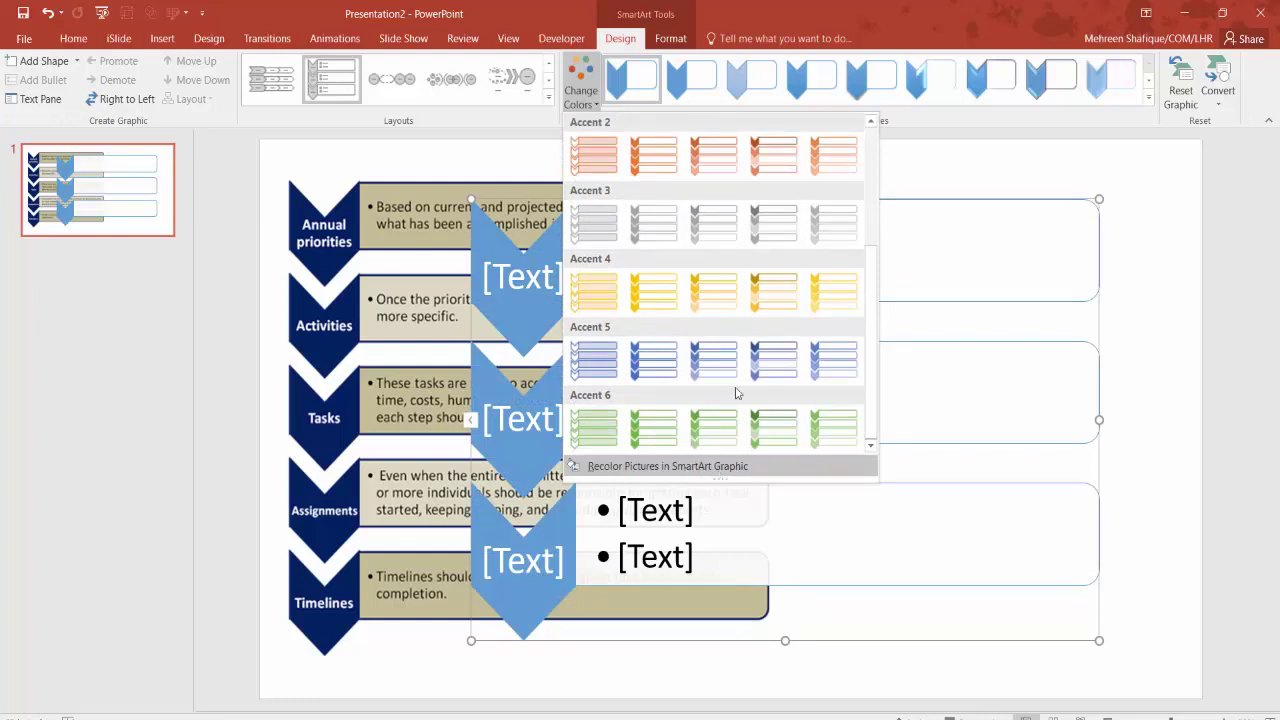
pyautogui.scroll(3, 770, 306)
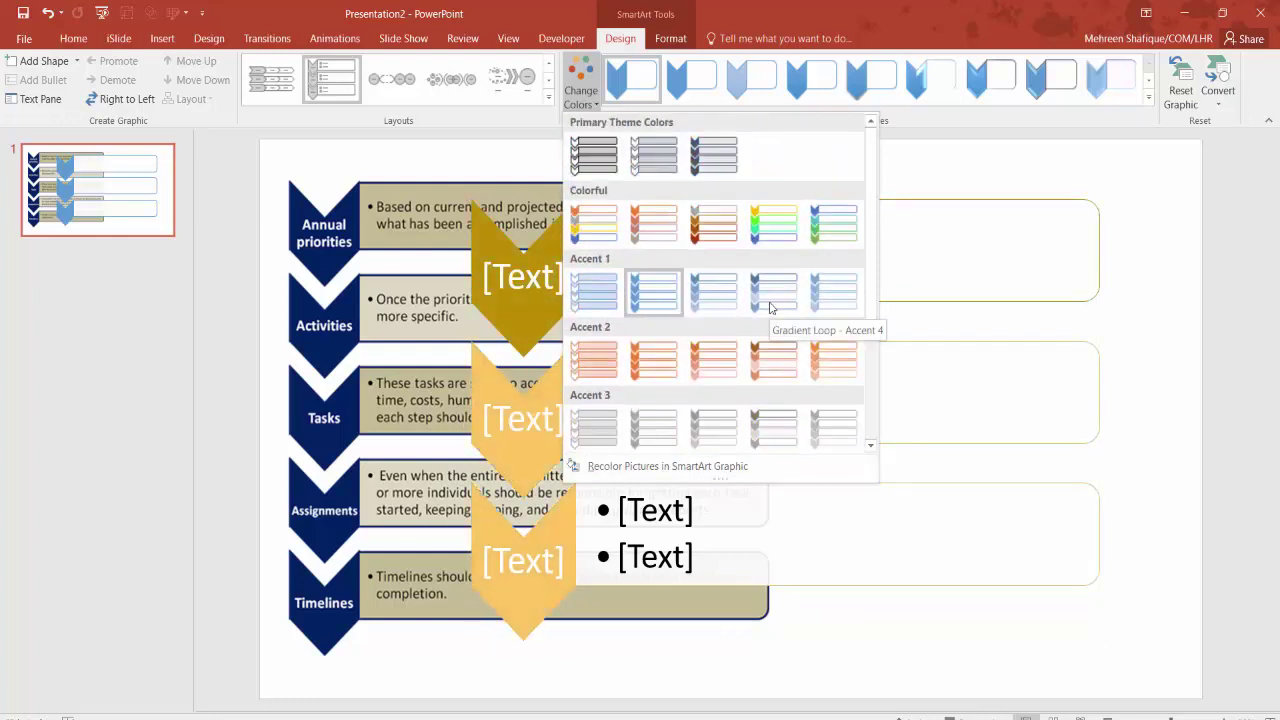
pyautogui.click(926, 306)
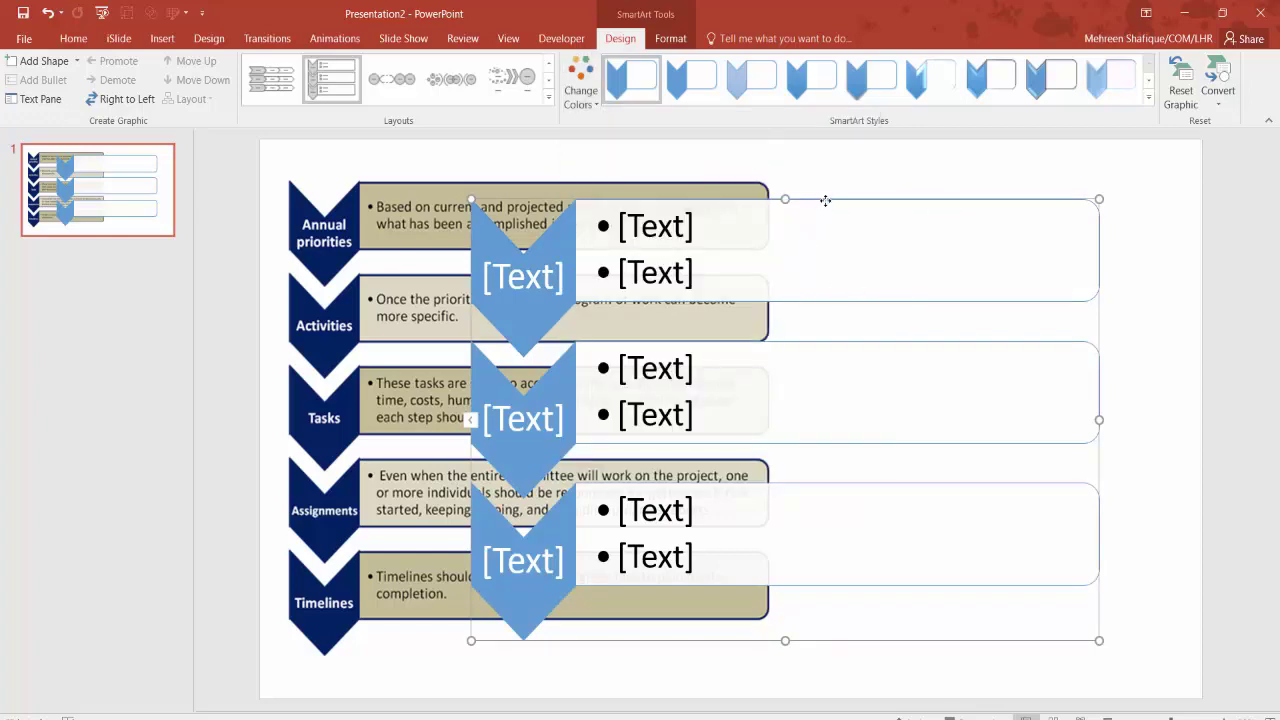
# Step: Label the top chevron Annual Priorities with 'Based on current and projected needs…' as its only bullet
pyautogui.moveTo(825, 200); pyautogui.dragTo(825, 222)
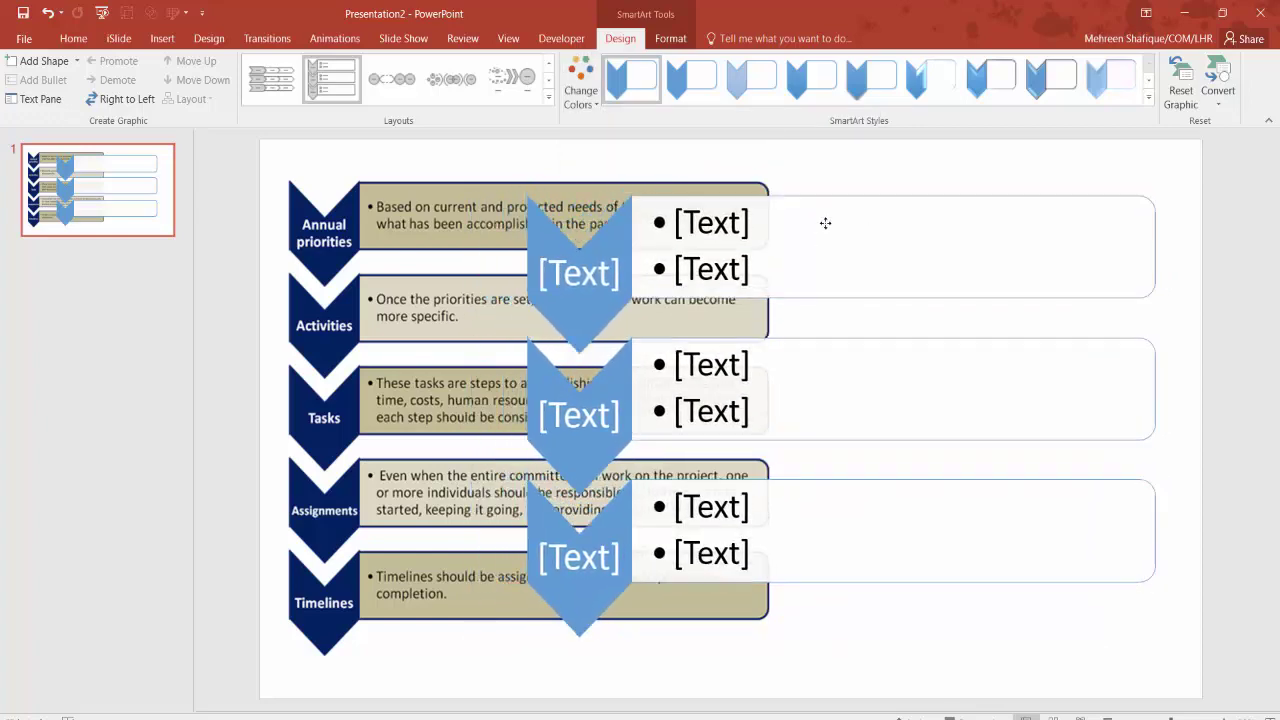
pyautogui.moveTo(825, 222); pyautogui.dragTo(862, 186)
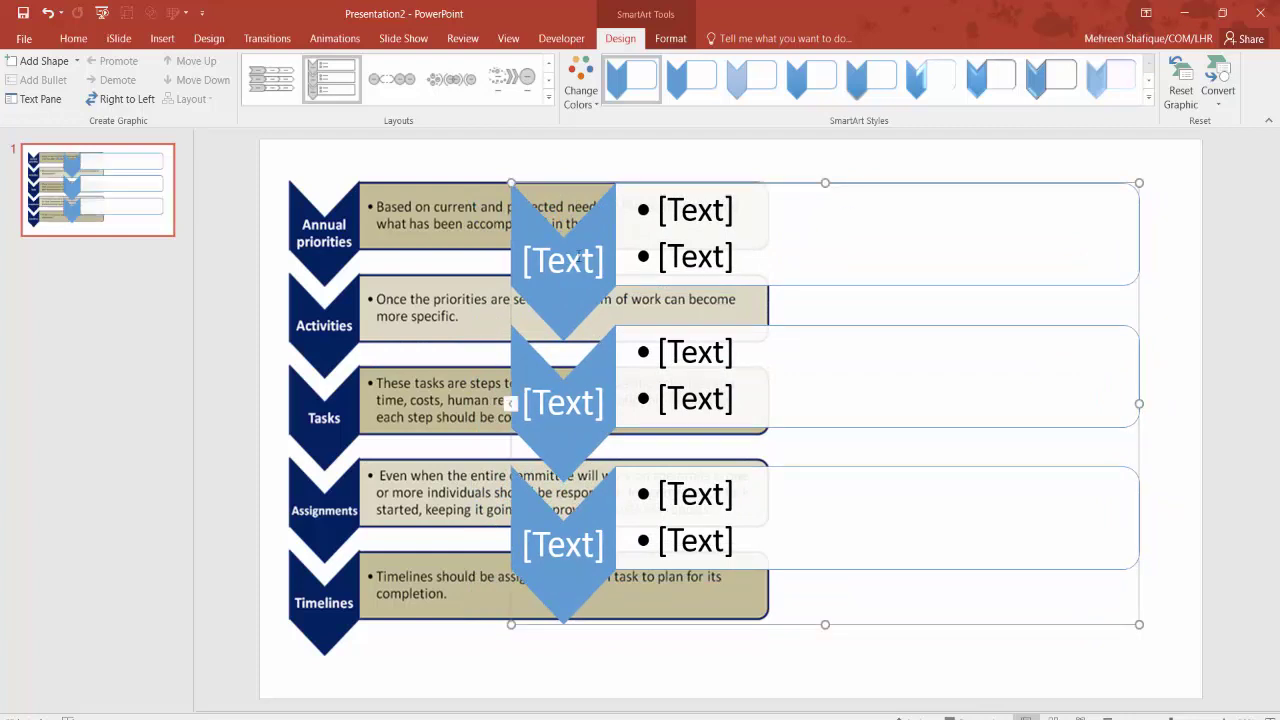
pyautogui.click(578, 256)
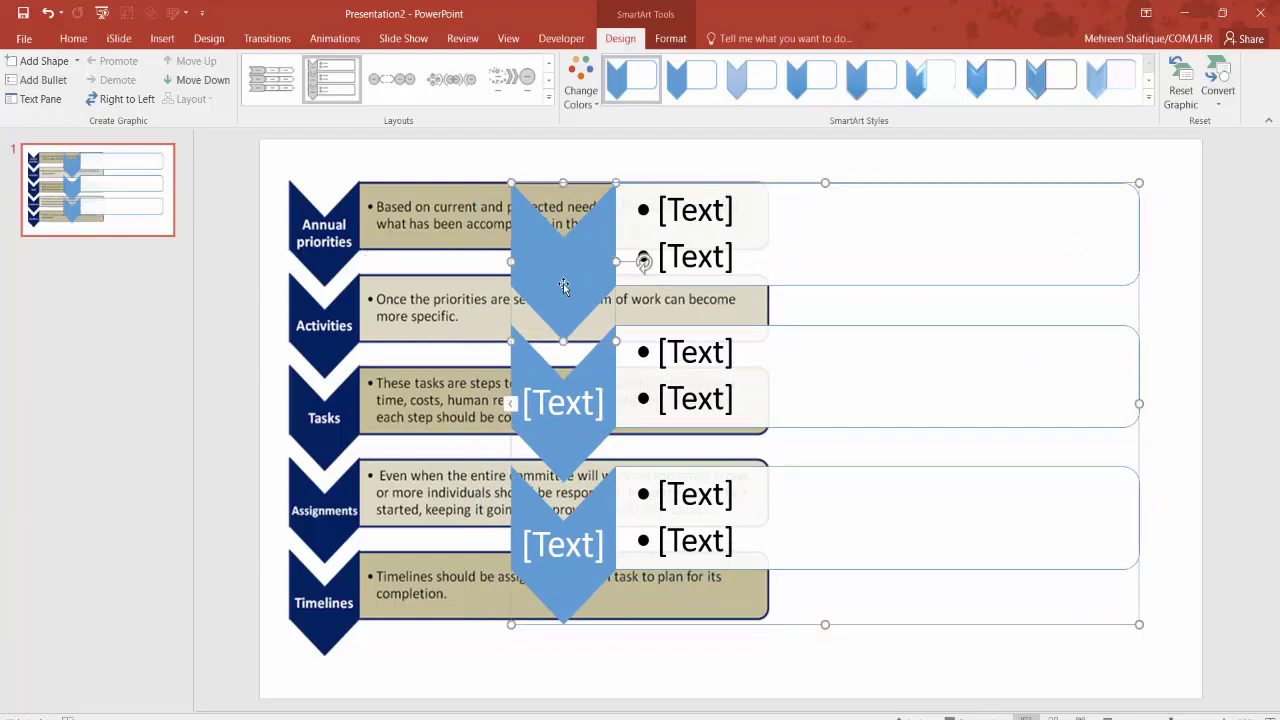
pyautogui.write('Annua')
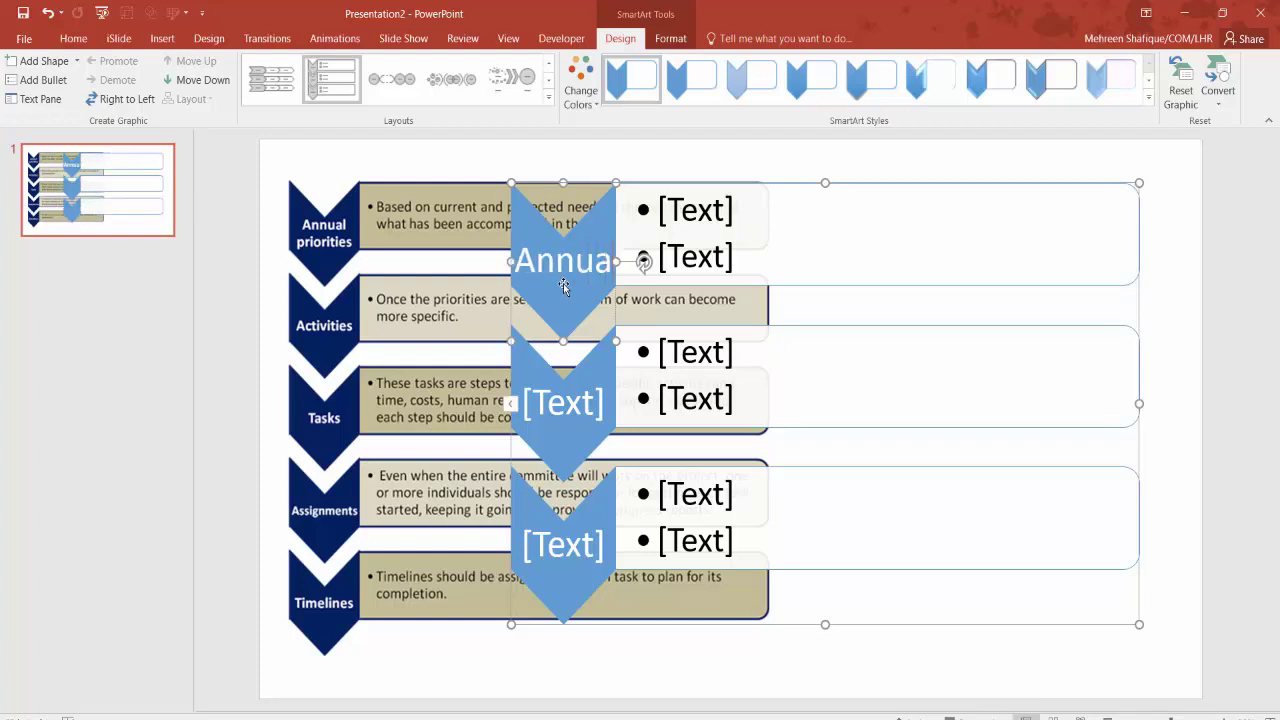
pyautogui.write('l Pri')
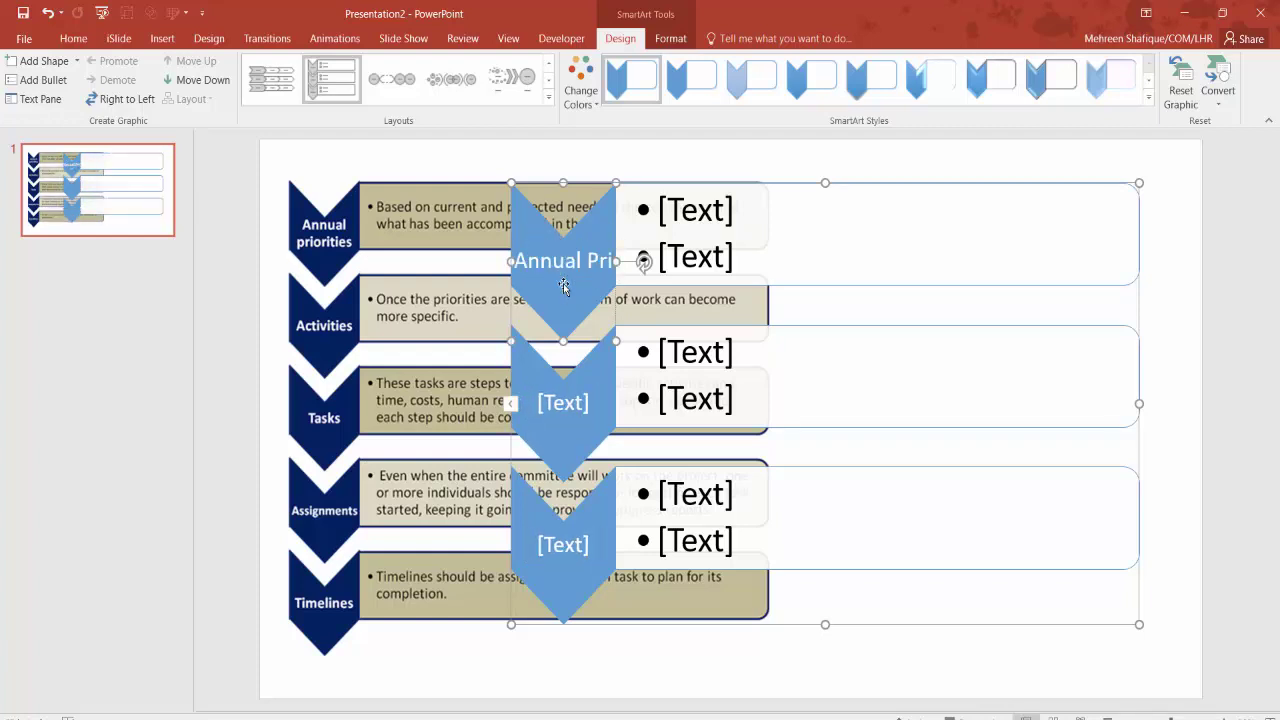
pyautogui.write('orities')
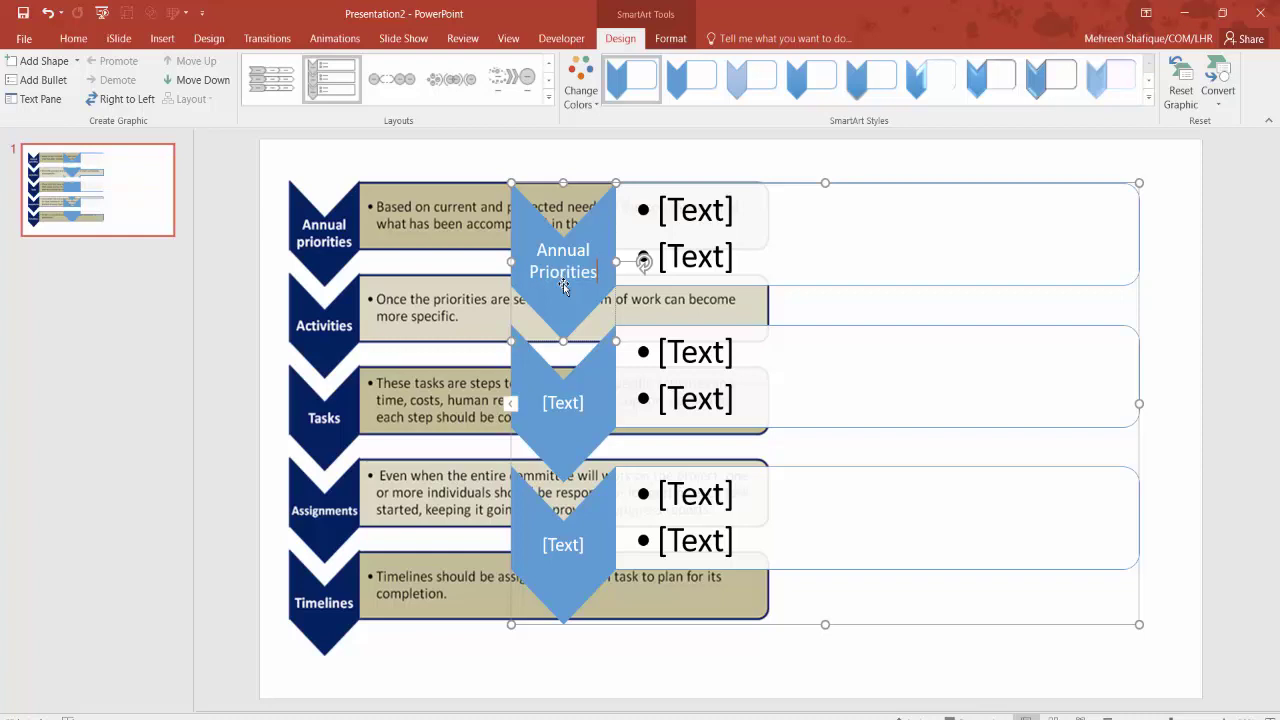
pyautogui.click(733, 232)
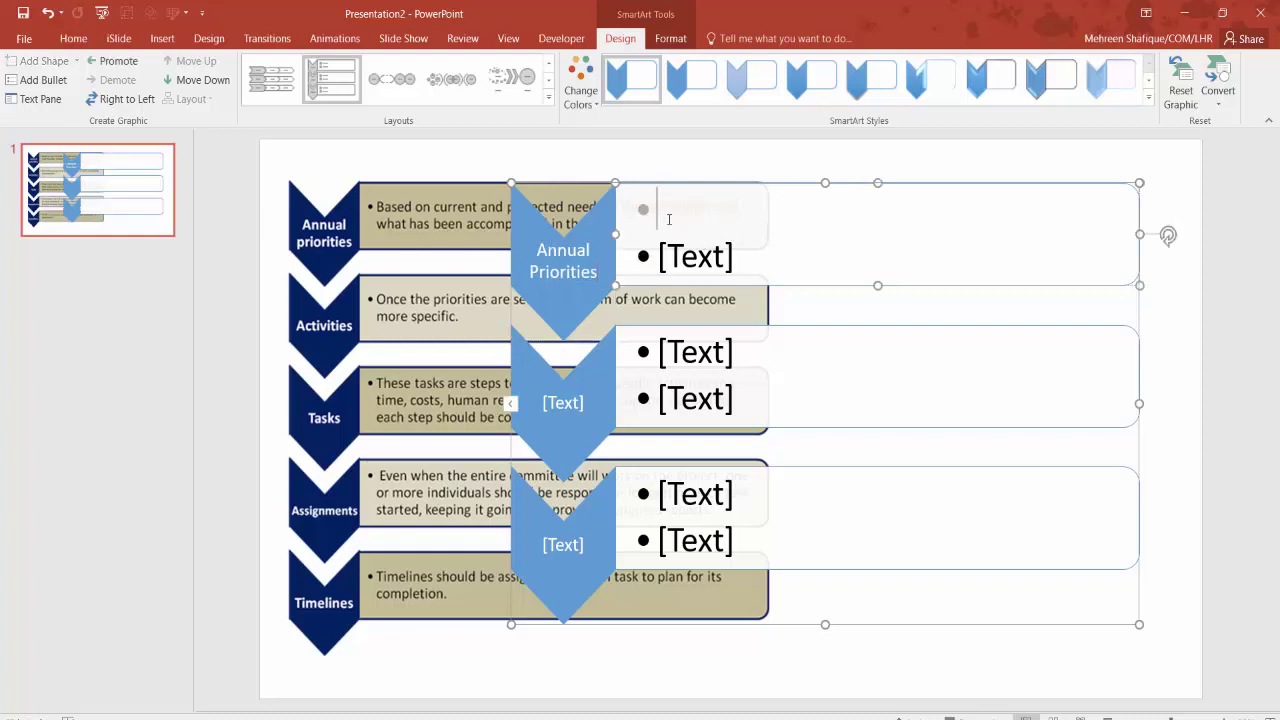
pyautogui.write('Based on')
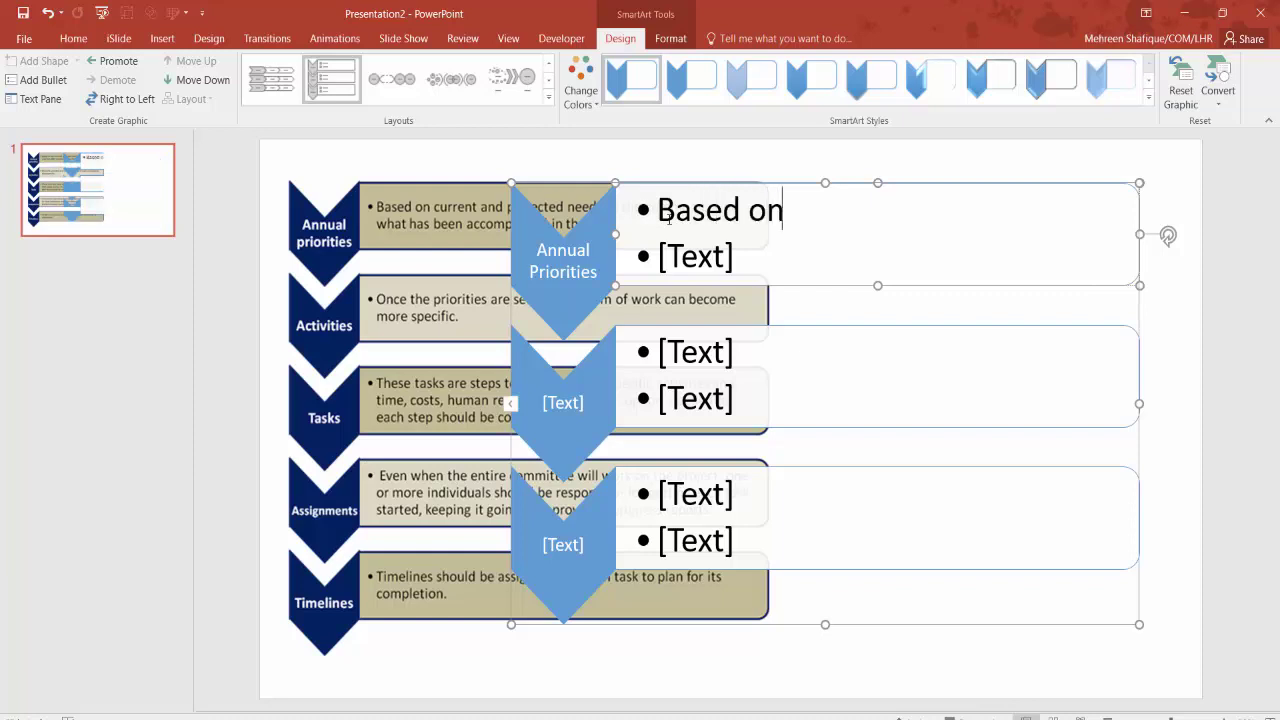
pyautogui.write(' current and')
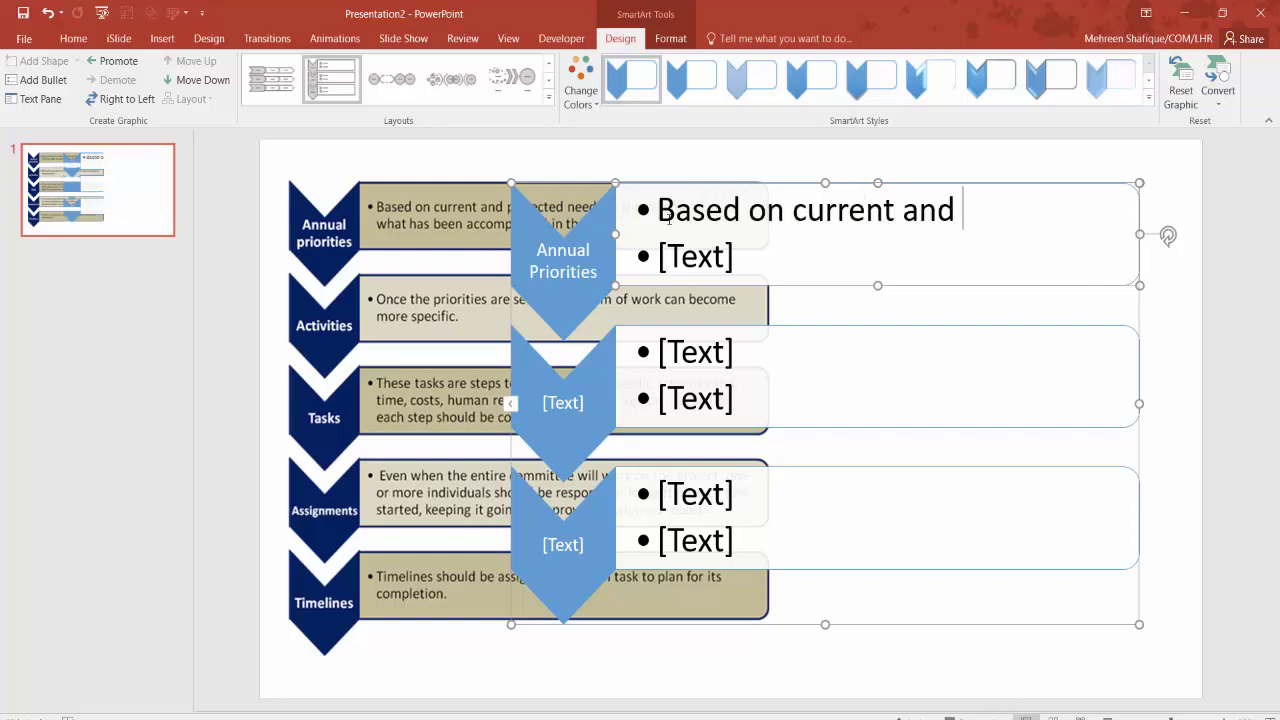
pyautogui.moveTo(916, 181); pyautogui.dragTo(891, 253)
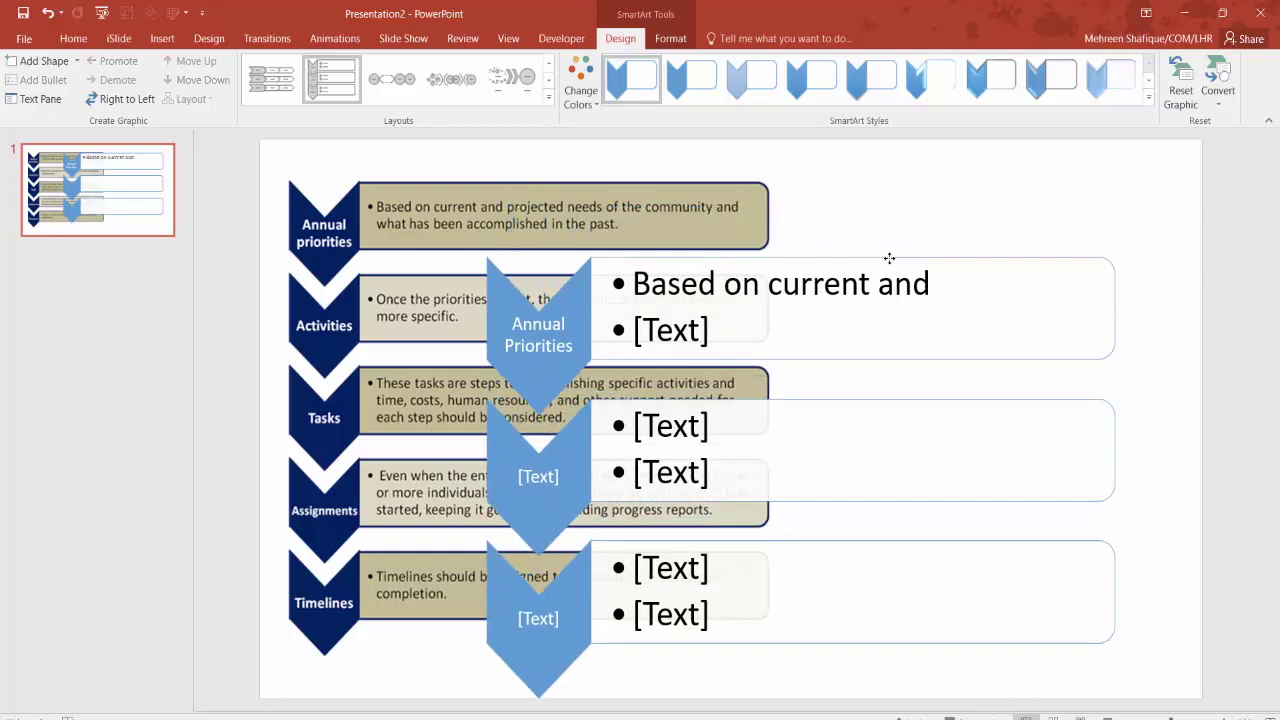
pyautogui.write(' p')
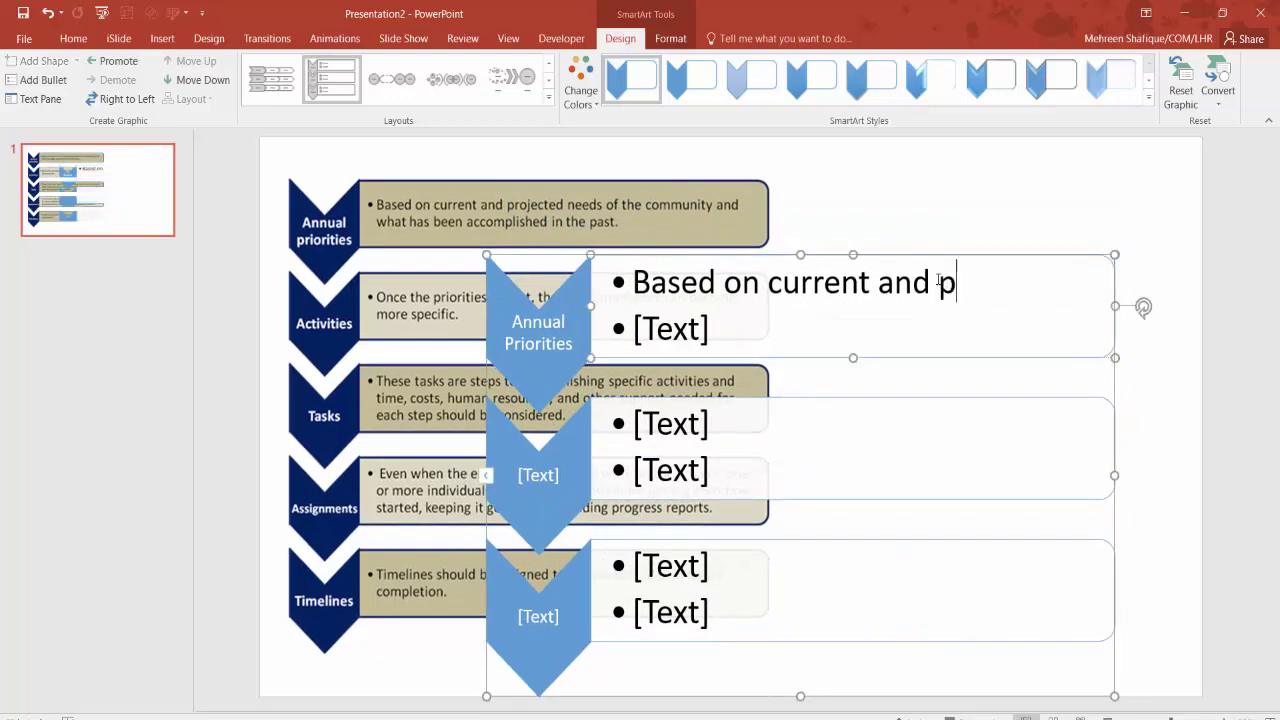
pyautogui.write('rojected needs of the community and what has been acco')
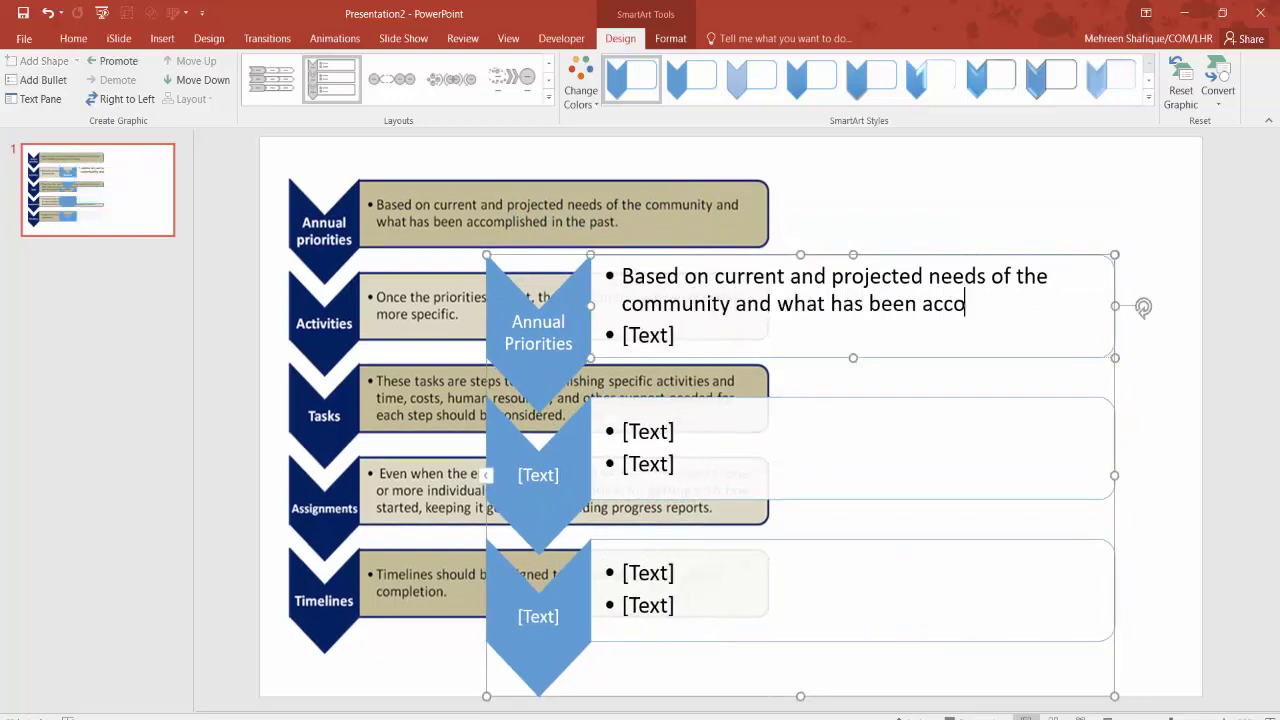
pyautogui.write('mplished in the past')
pyautogui.click(676, 330)
pyautogui.press('BackSpace')
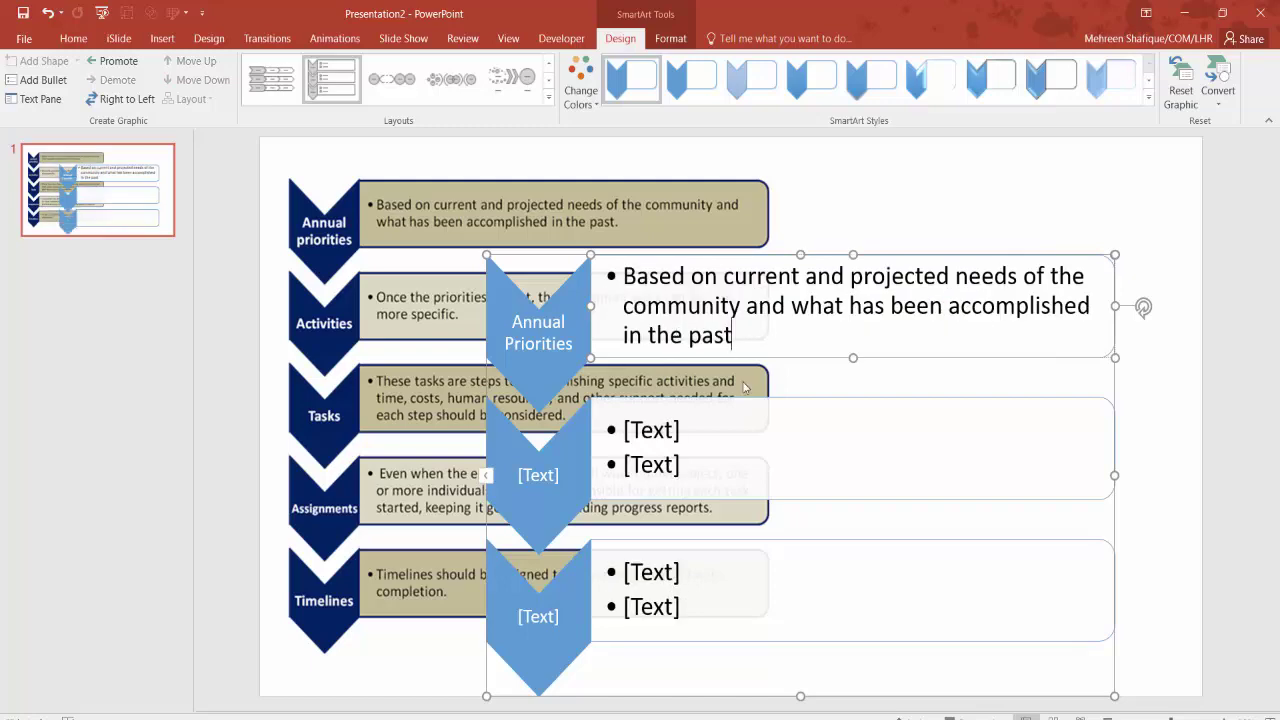
# Step: Label the second chevron Activities with its 'Once the priorities are set…' text, correcting programe to program
pyautogui.click(566, 478)
pyautogui.write('Activities')
pyautogui.click(697, 446)
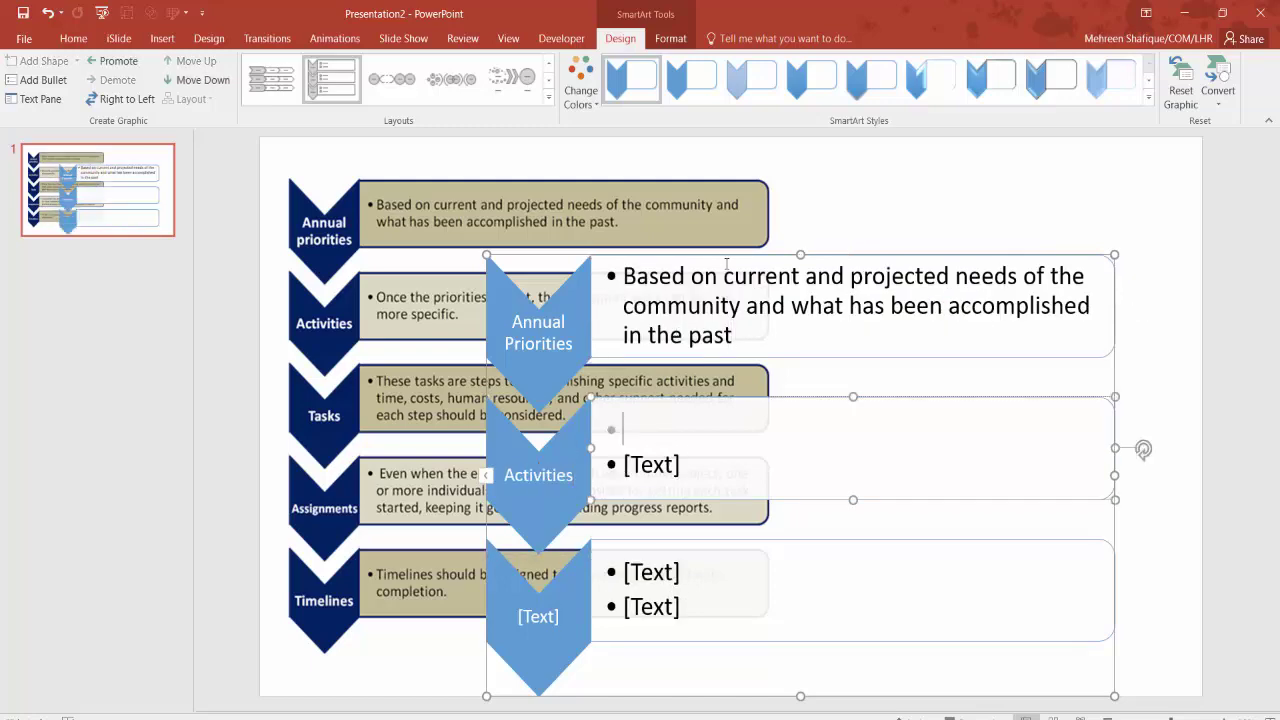
pyautogui.moveTo(725, 254); pyautogui.dragTo(814, 183)
pyautogui.click(730, 358)
pyautogui.write('Once the priorities')
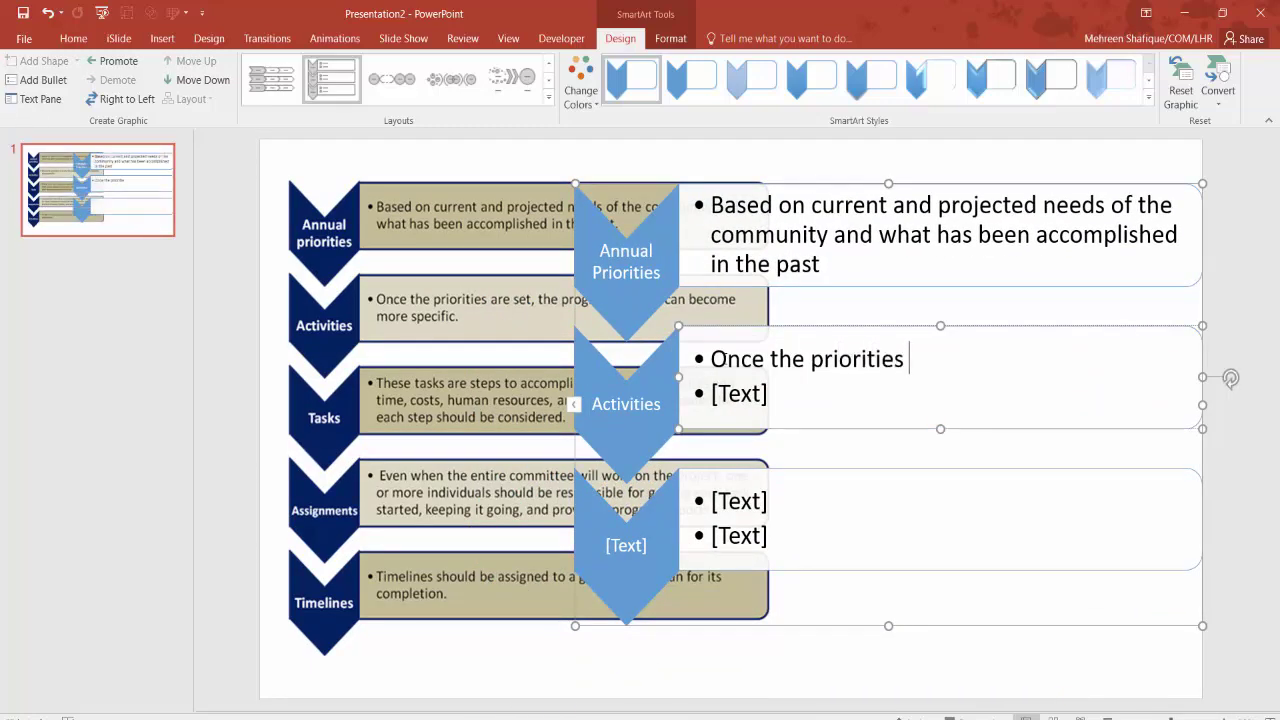
pyautogui.write(' are set, the programe')
pyautogui.moveTo(845, 186); pyautogui.dragTo(797, 312)
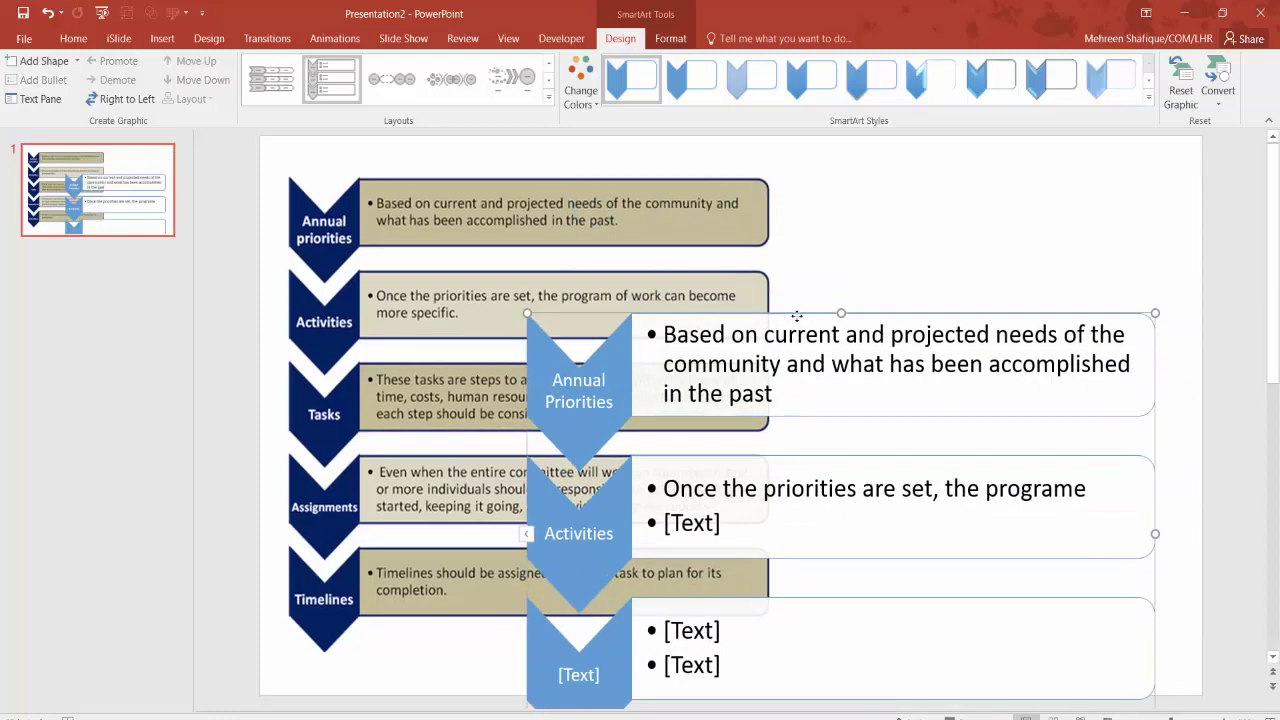
pyautogui.click(1100, 500)
pyautogui.write('of work can become more s')
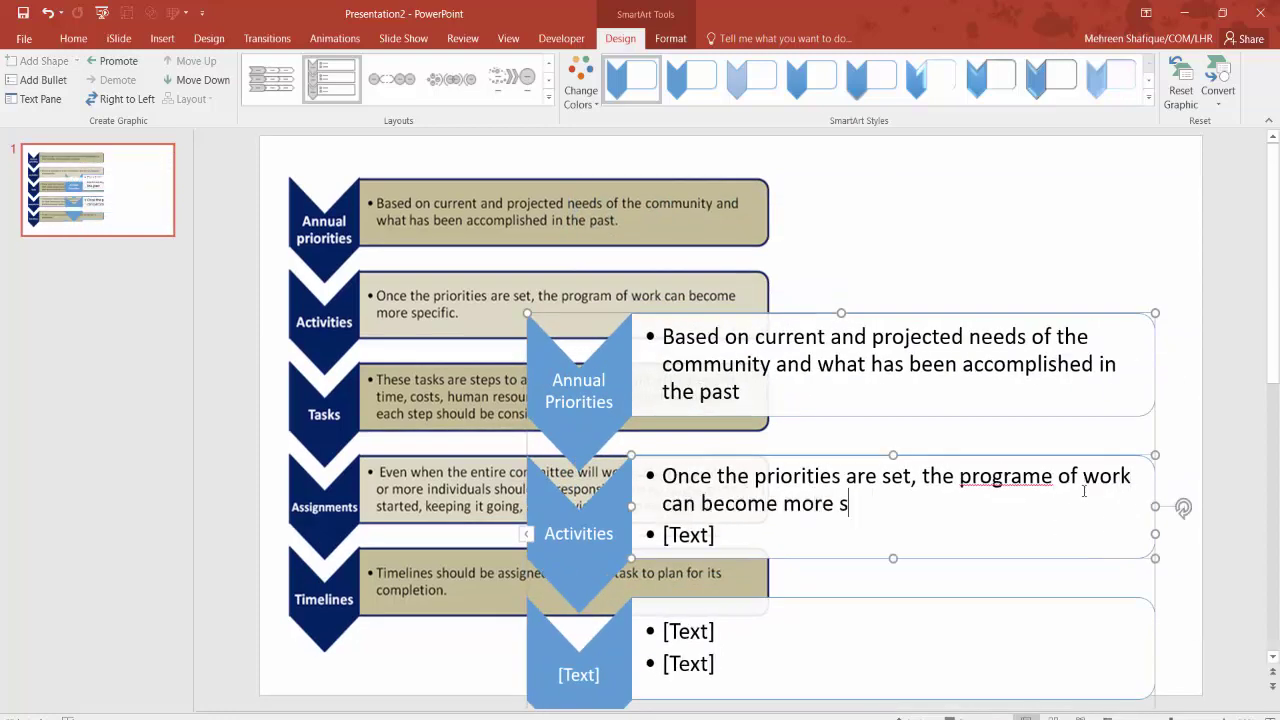
pyautogui.write('pecific')
pyautogui.rightClick(1022, 476)
pyautogui.click(1080, 533)
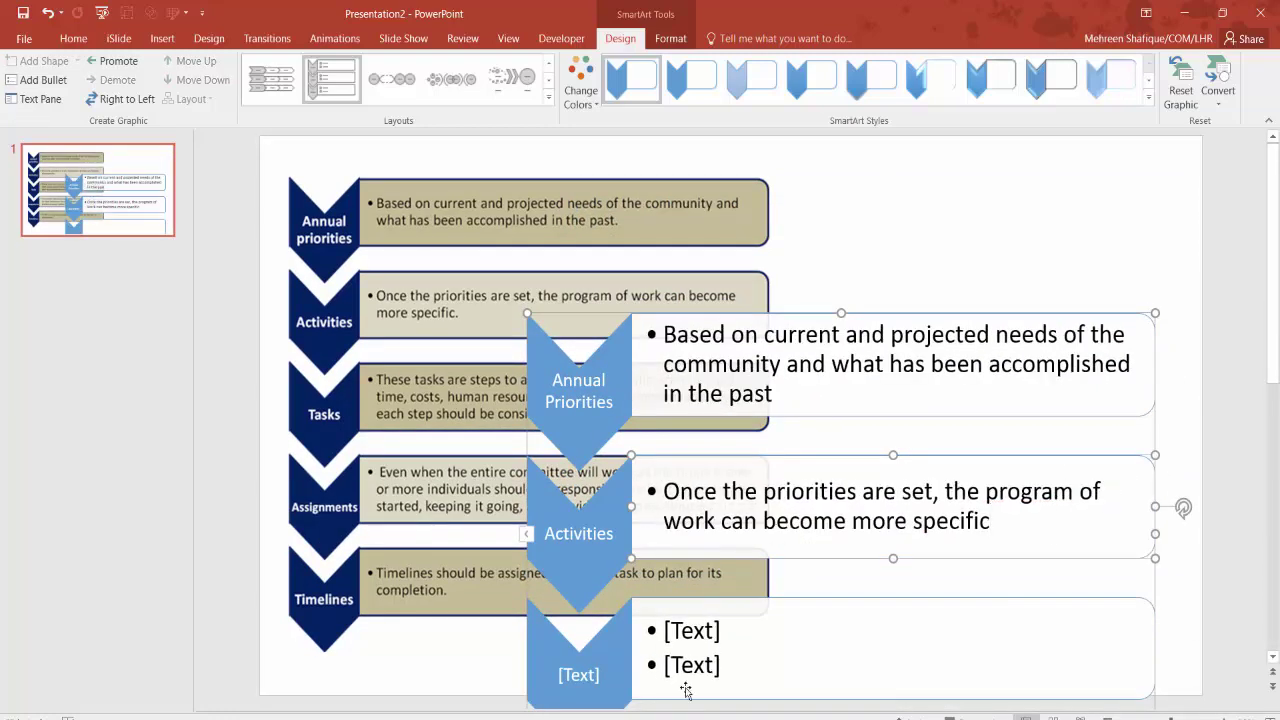
# Step: Label the third chevron Tasks with its 'These tasks are steps…' description
pyautogui.click(600, 676)
pyautogui.write('Tasks')
pyautogui.click(668, 631)
pyautogui.write('These tasks')
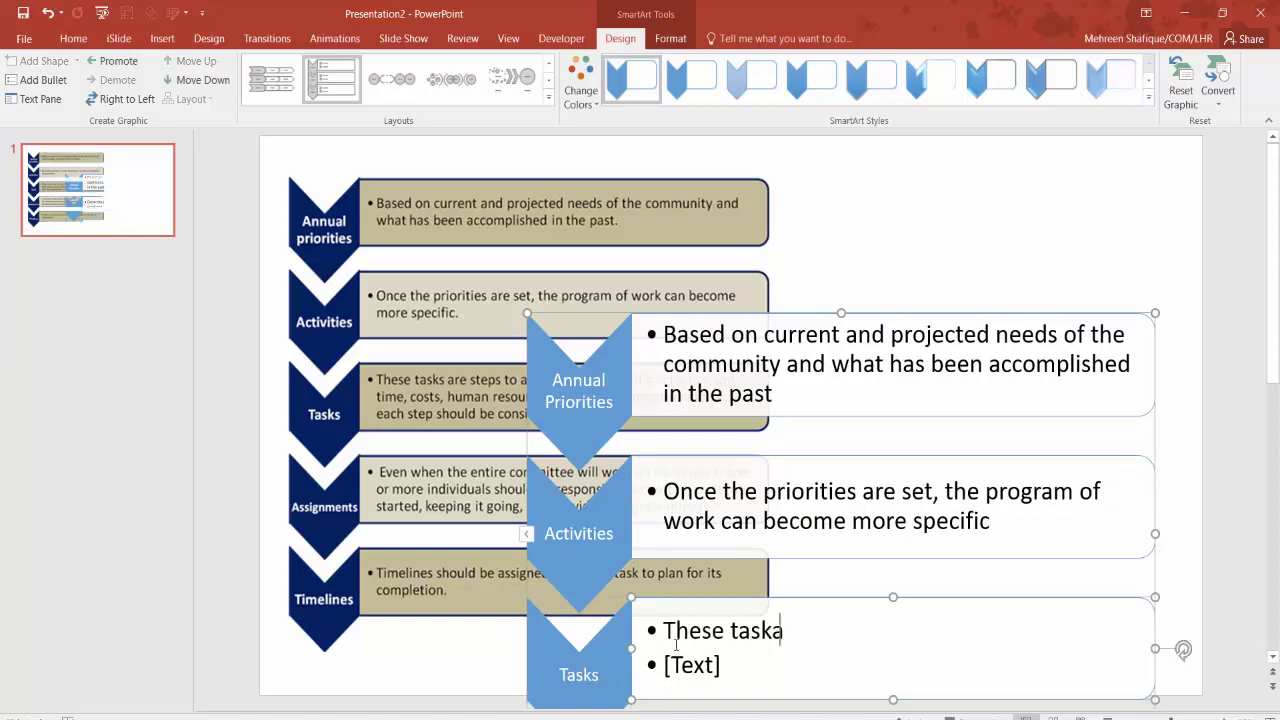
pyautogui.write(' are steps to a')
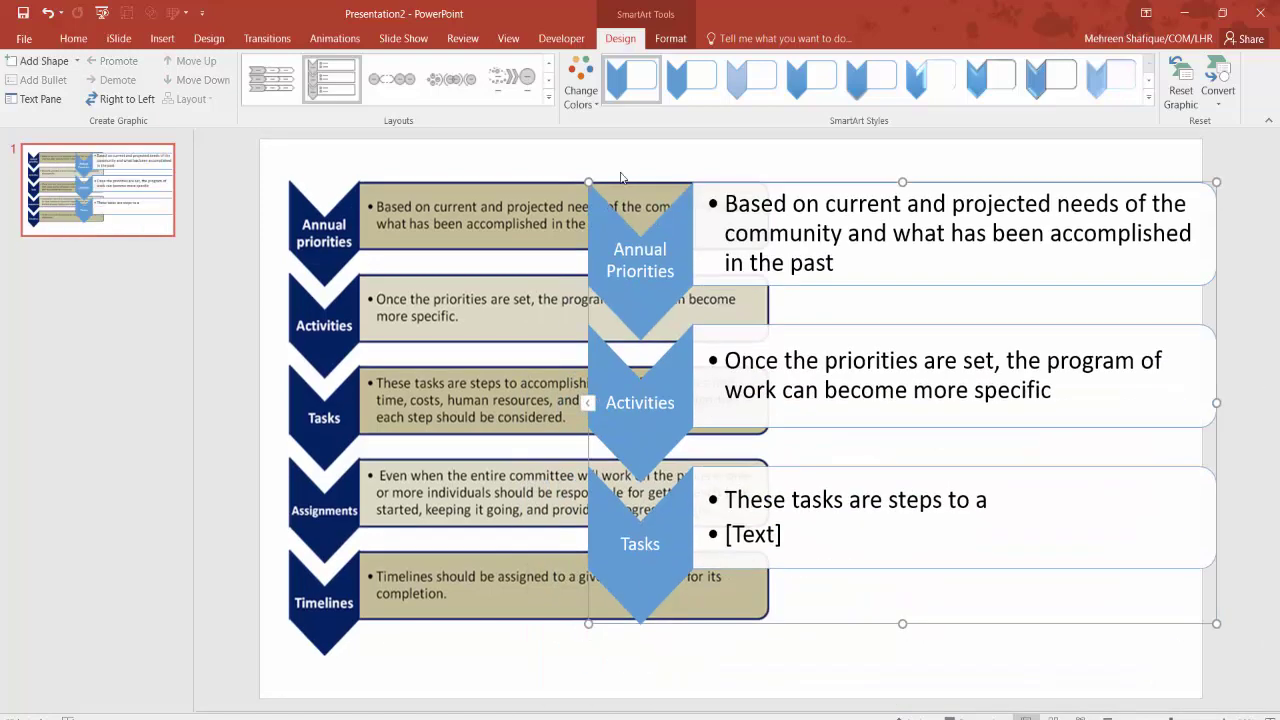
pyautogui.write(' accomp')
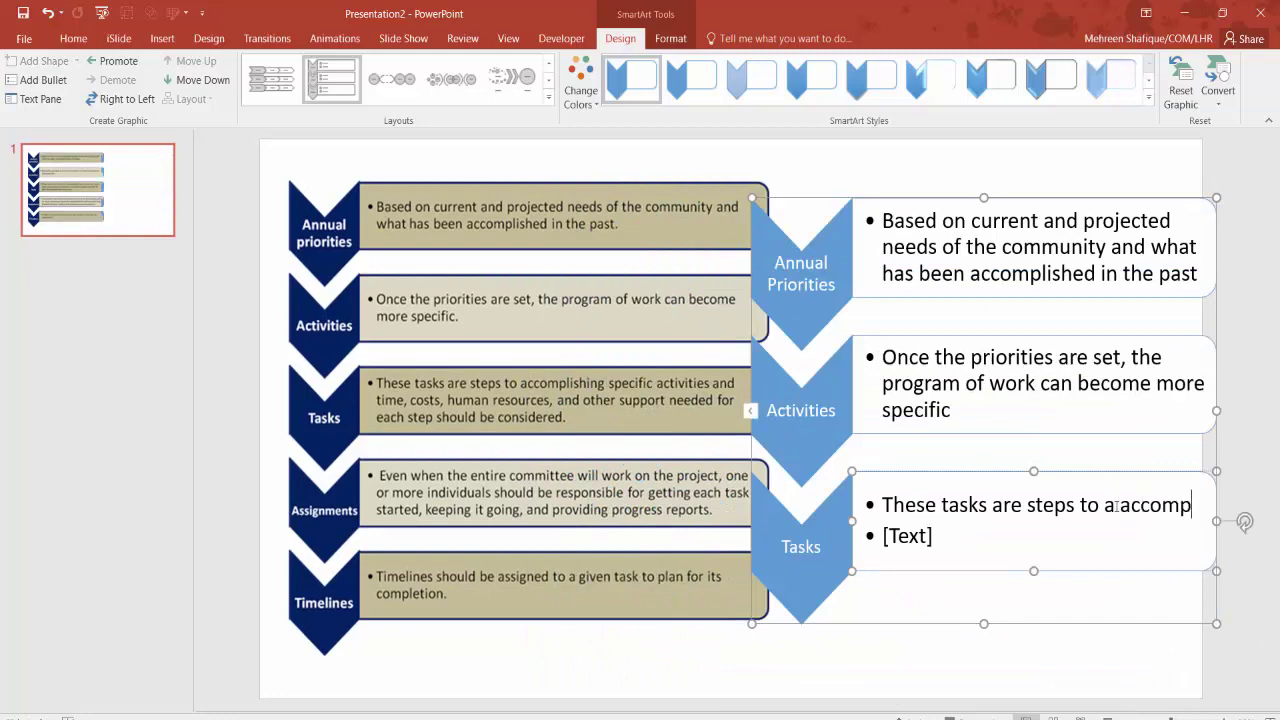
pyautogui.write('lishing specific activities and time,')
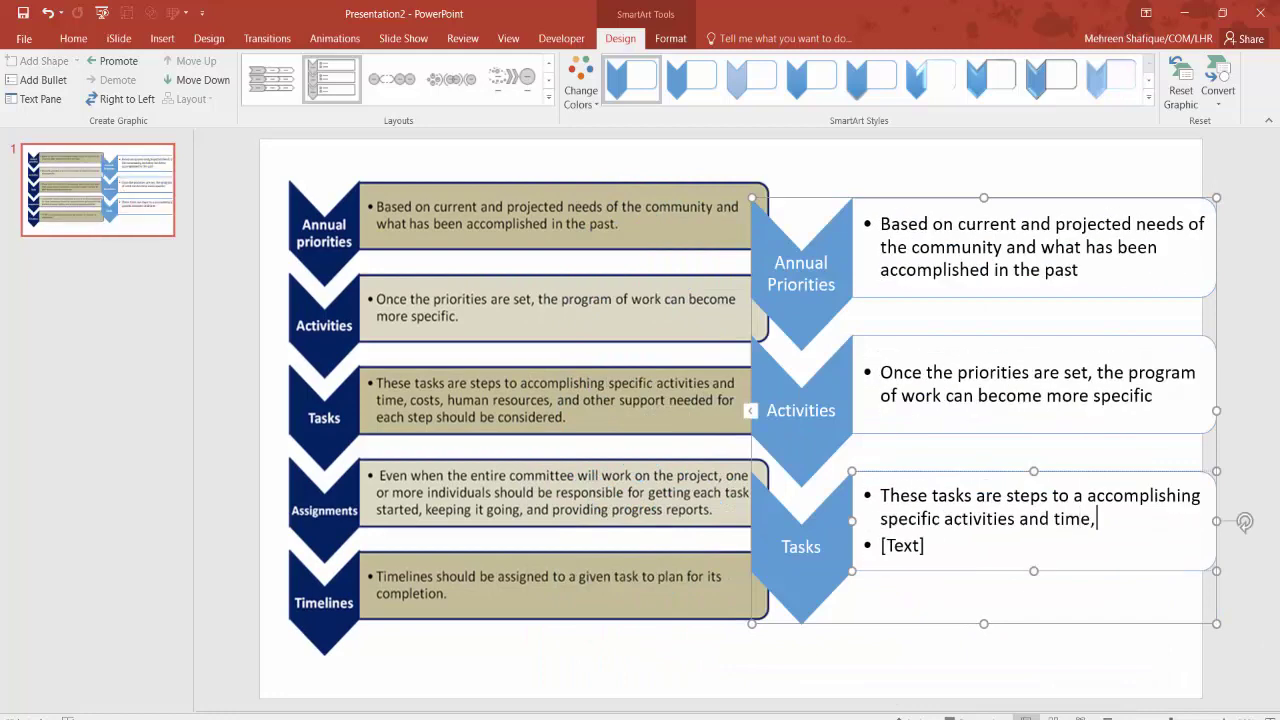
pyautogui.write(' costs, human resources, and other supp')
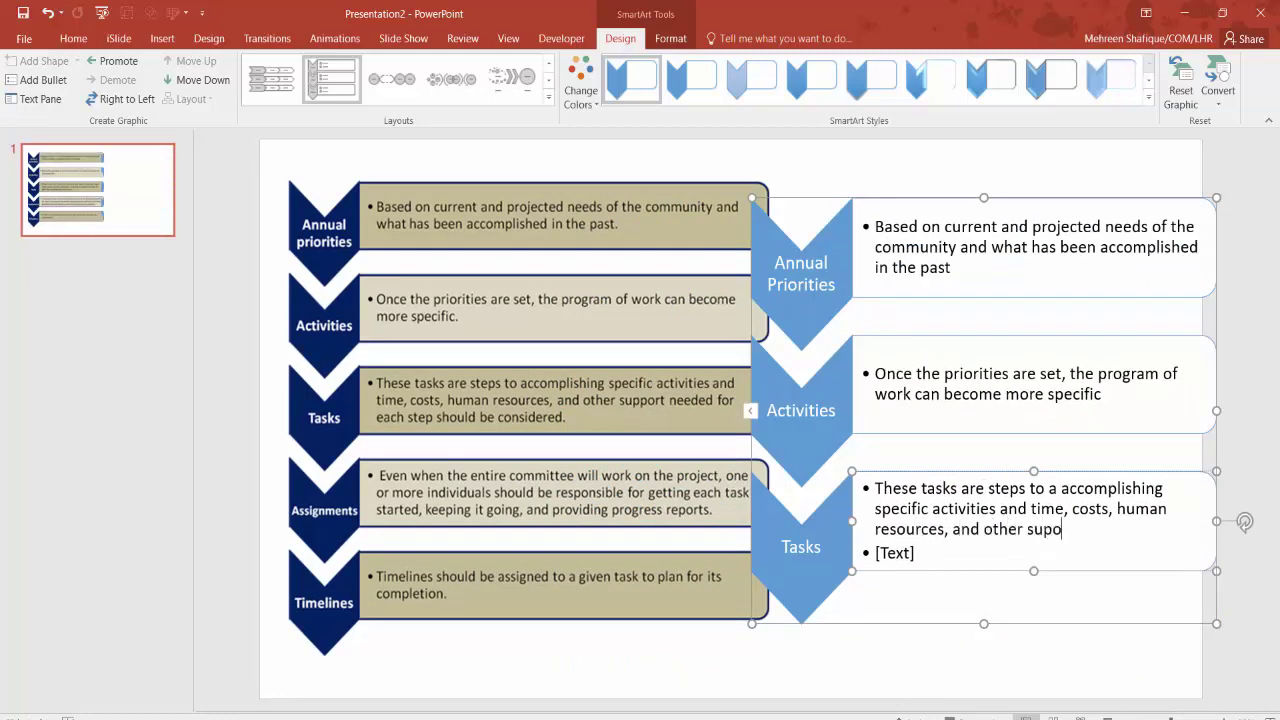
pyautogui.write('ort needed for each step should be considered')
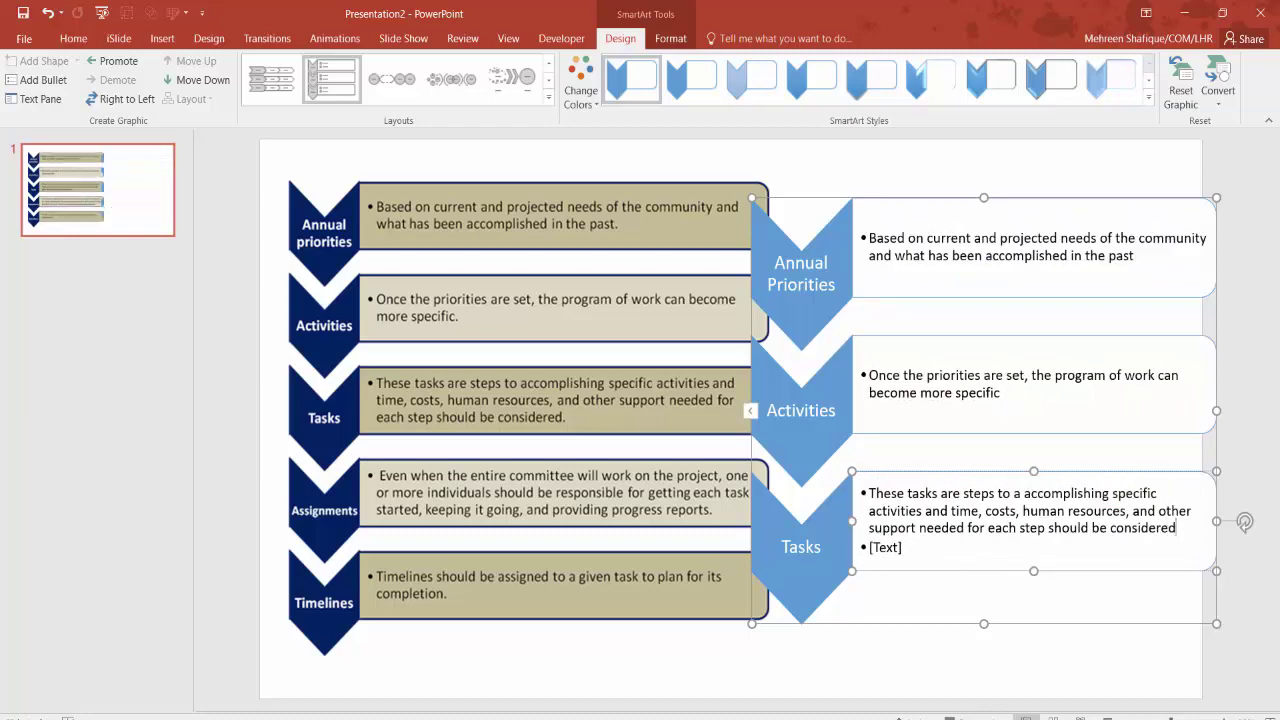
pyautogui.write('.')
pyautogui.press('BackSpace')
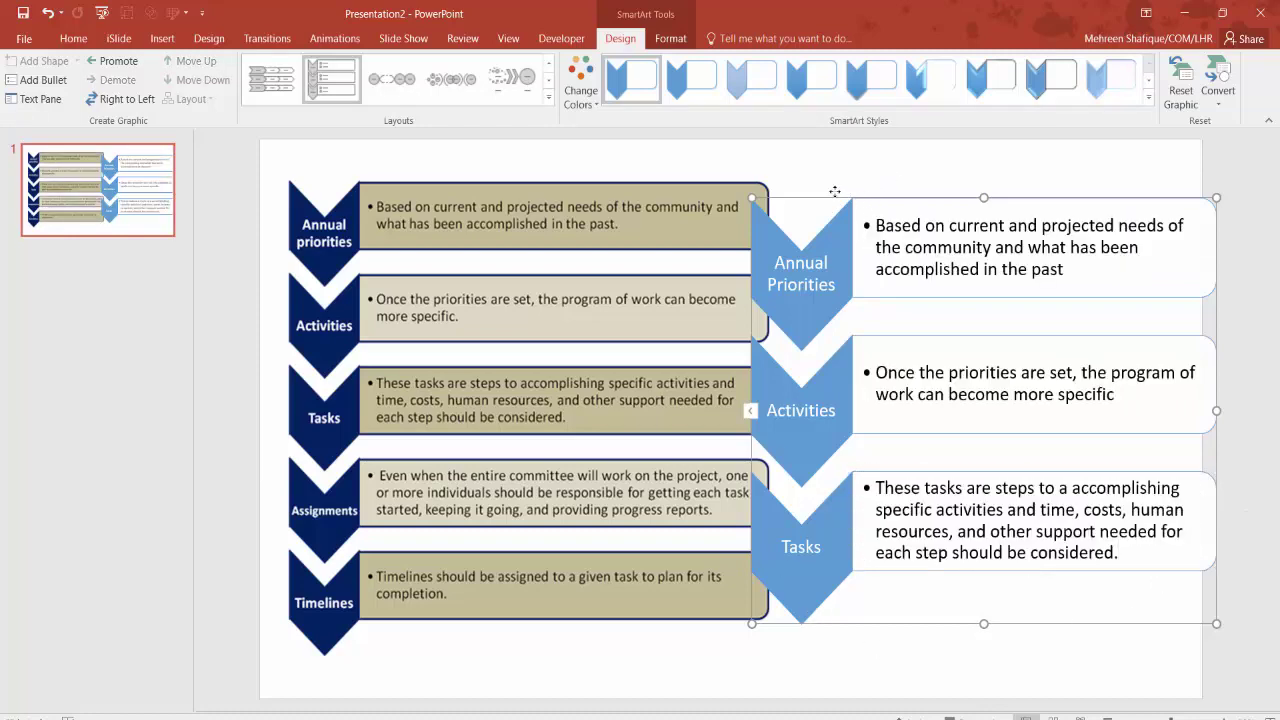
pyautogui.moveTo(867, 197); pyautogui.dragTo(768, 205)
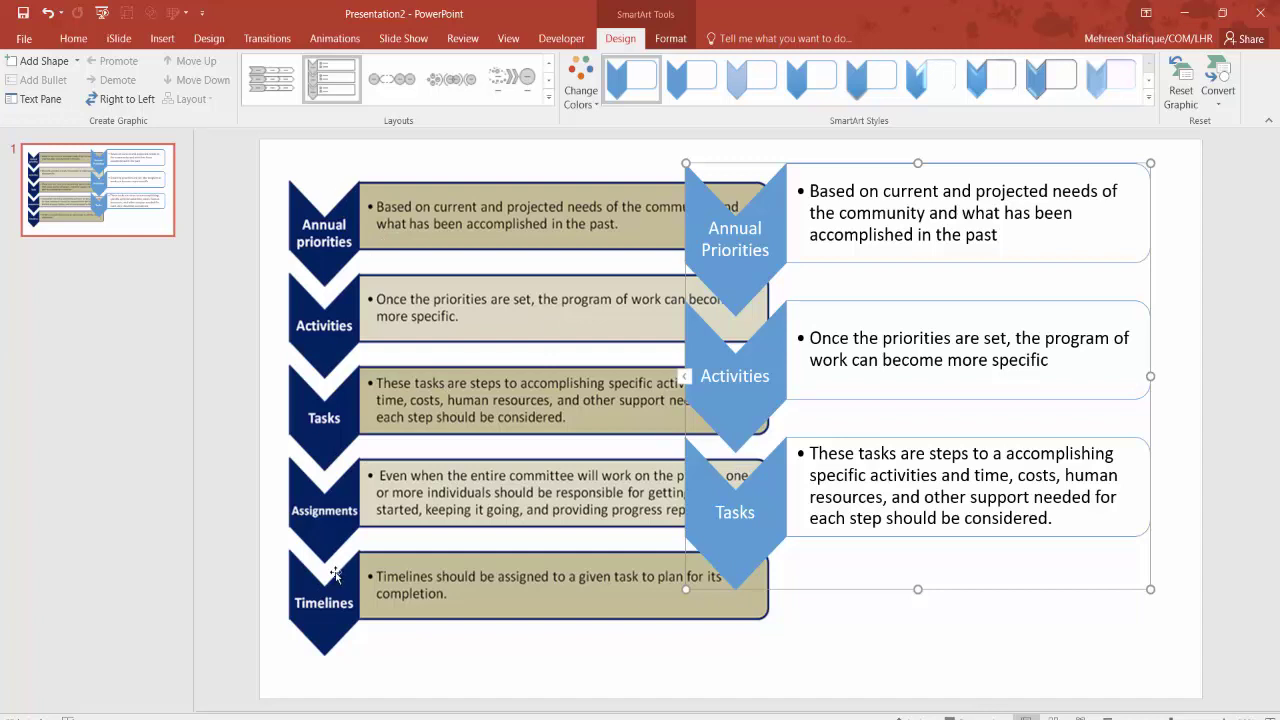
pyautogui.click(740, 549)
# Step: Add a new chevron after Tasks, removing a mistaken one before it, and label it Assignments
pyautogui.rightClick(740, 551)
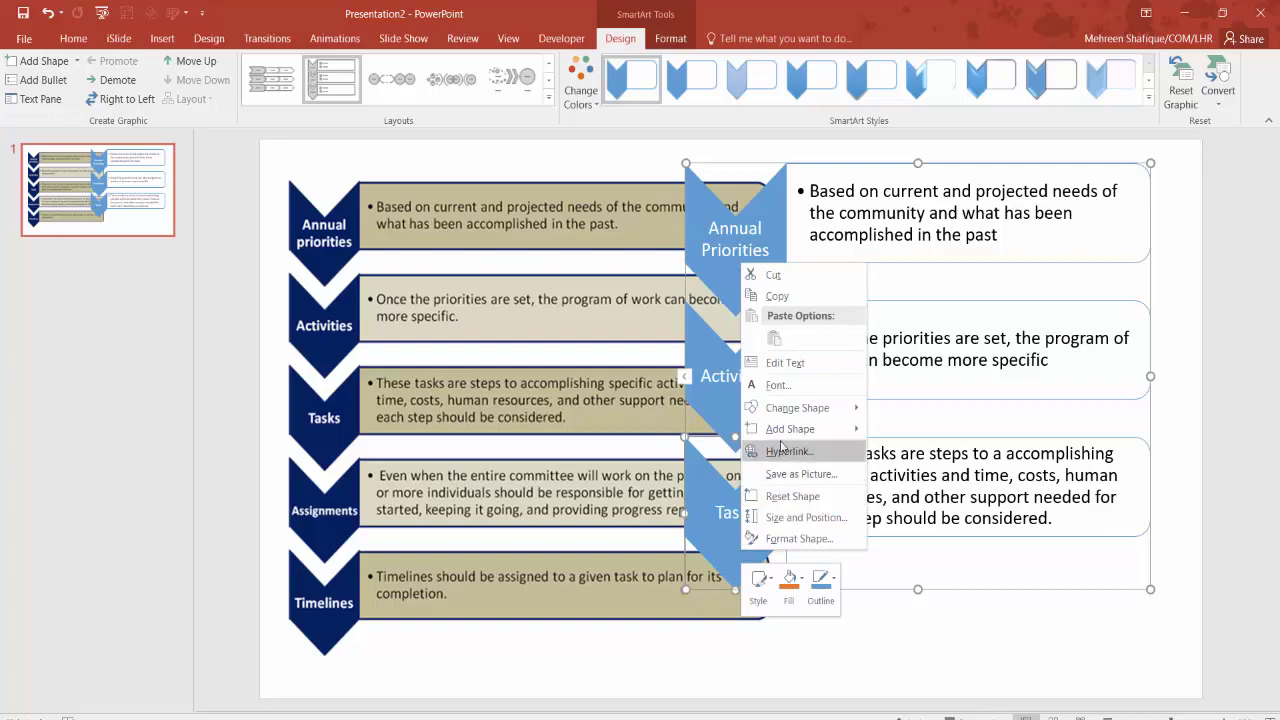
pyautogui.moveTo(818, 442)
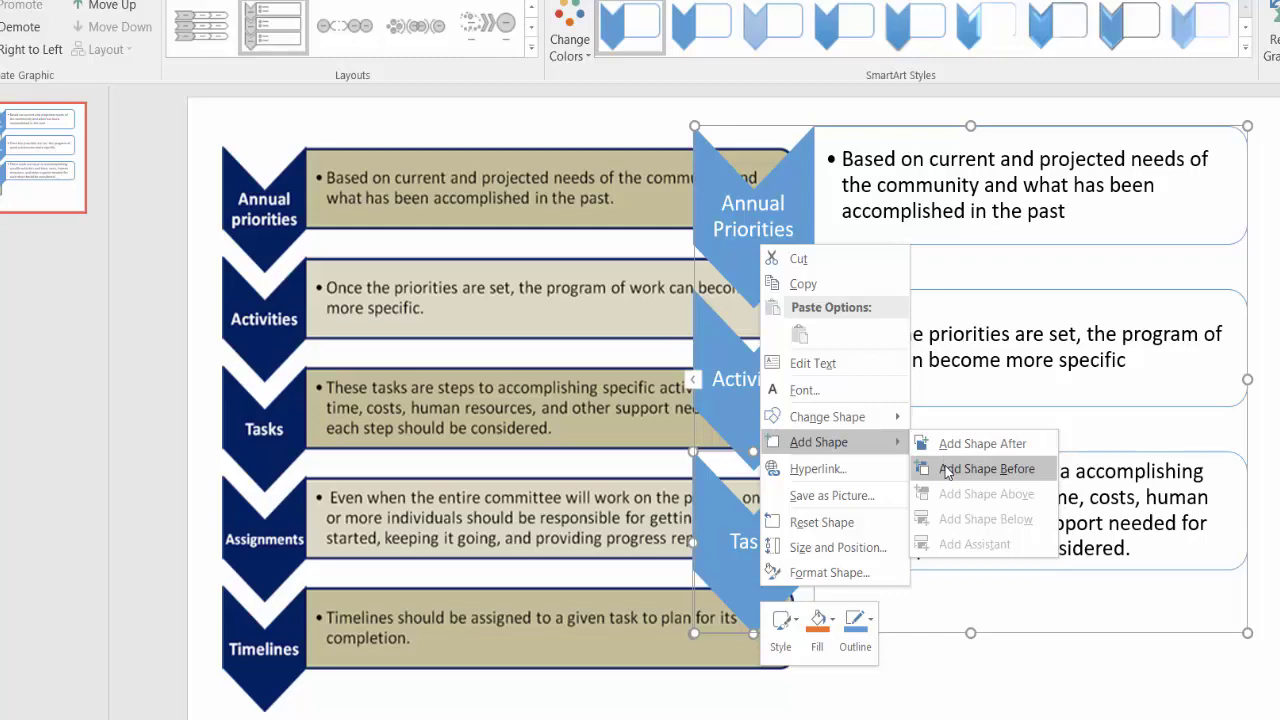
pyautogui.click(947, 470)
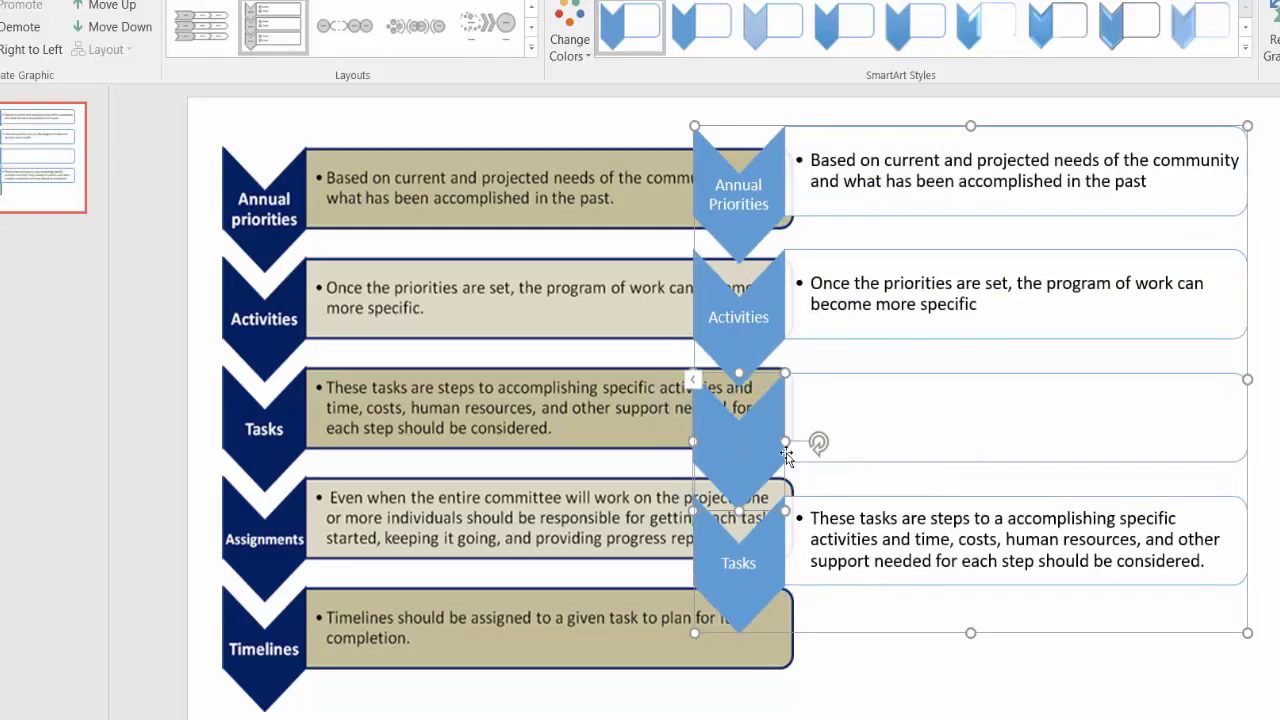
pyautogui.press('Delete')
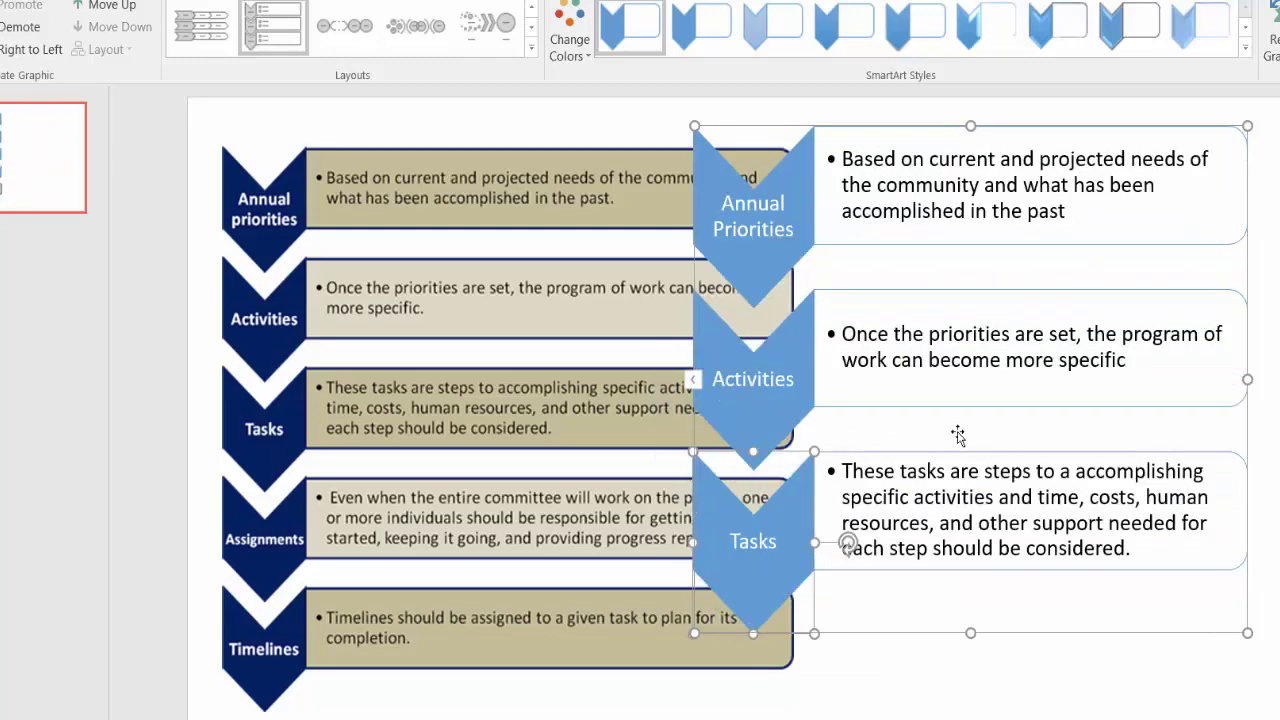
pyautogui.rightClick(765, 574)
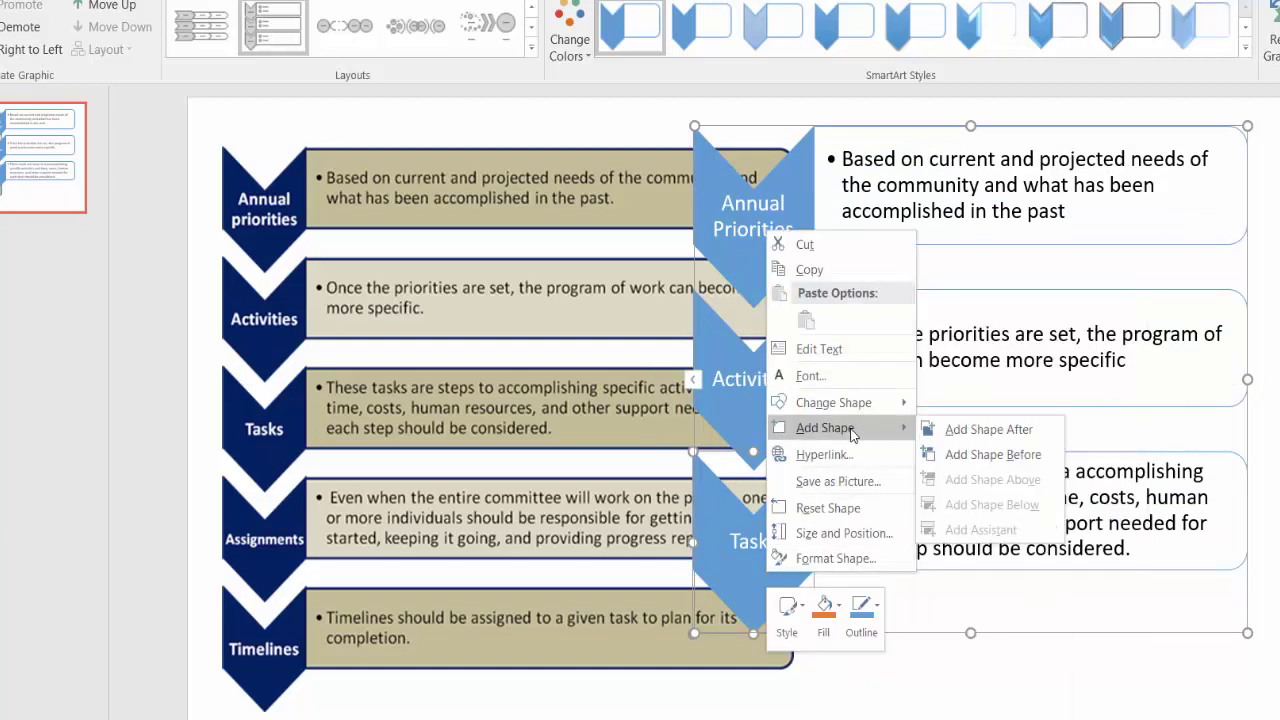
pyautogui.click(1036, 434)
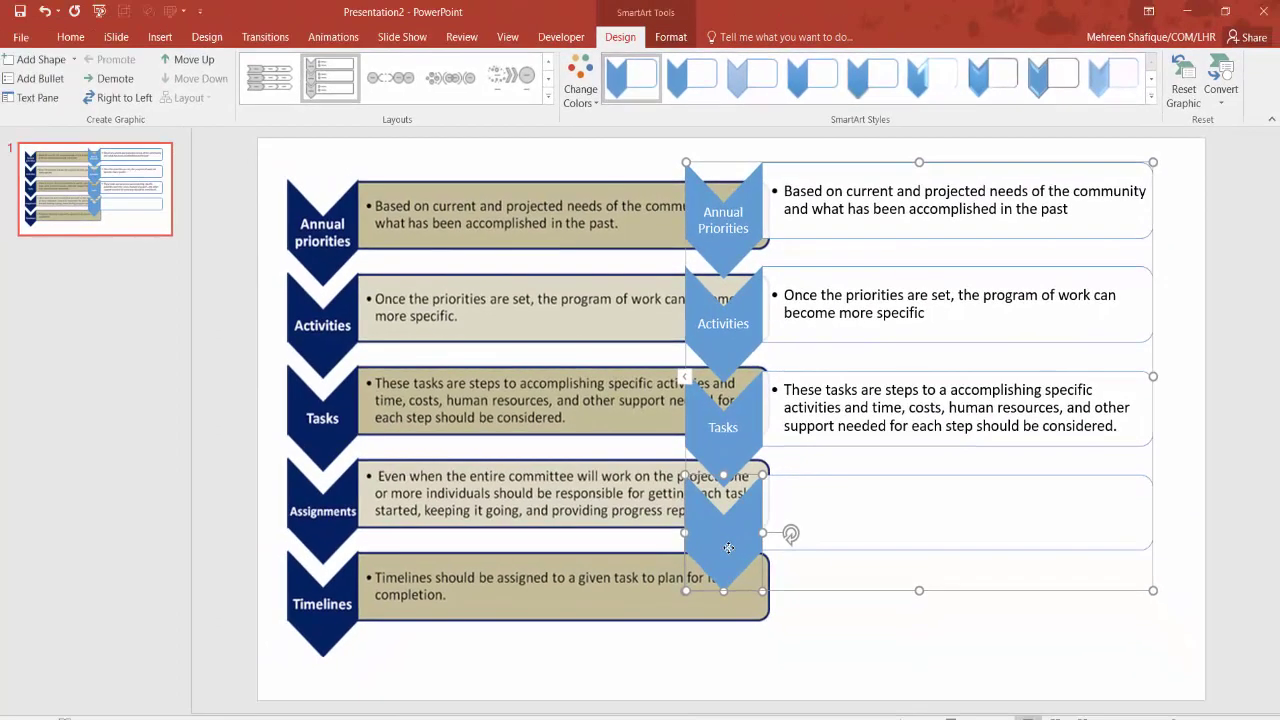
pyautogui.write('A')
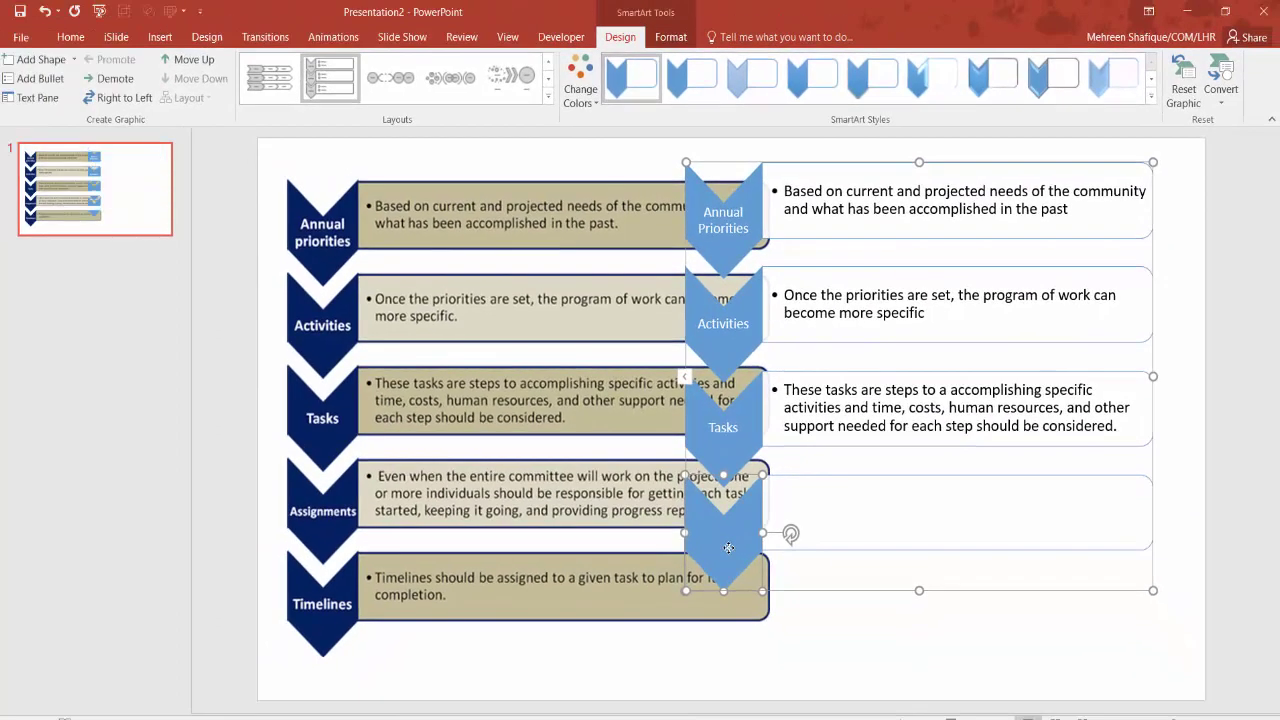
pyautogui.write('ssignments')
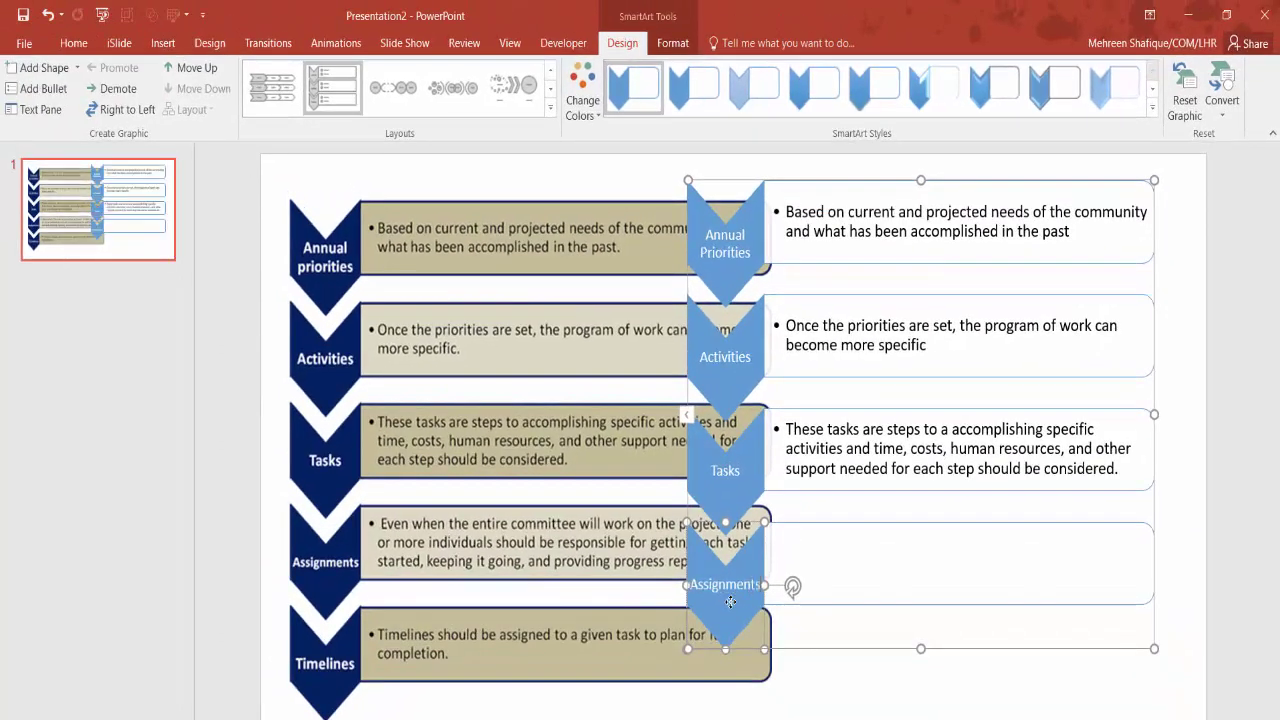
# Step: Write the Assignments description 'Even when the entire committee will work on the project…', fixing 'individuals'
pyautogui.click(827, 507)
pyautogui.write('Eve')
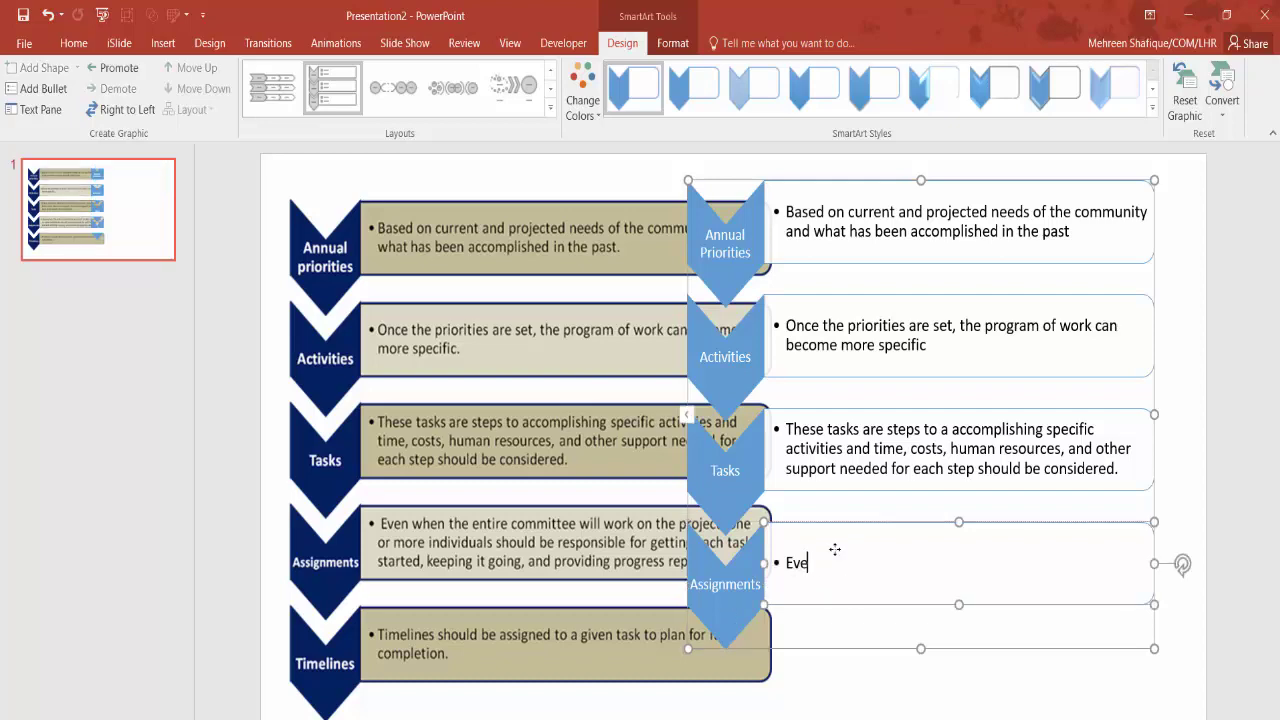
pyautogui.write('n when the entire committee will wok')
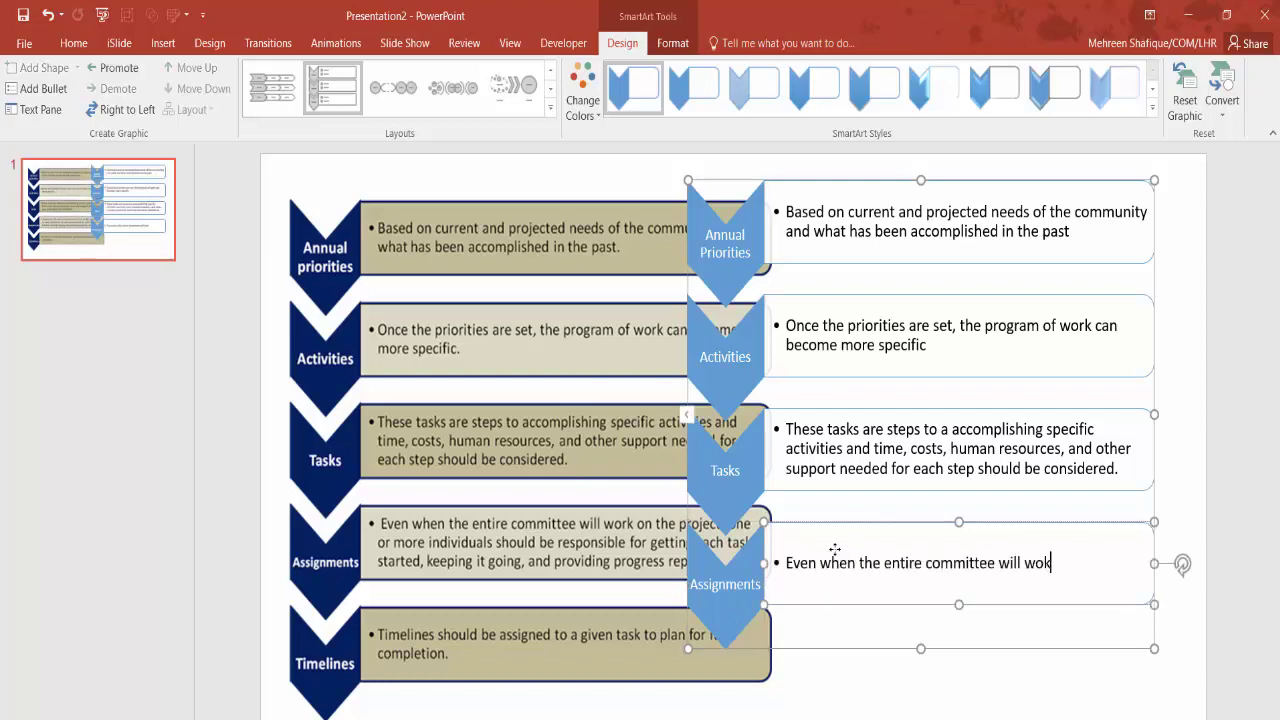
pyautogui.press('BackSpace')
pyautogui.write('rk on the project th')
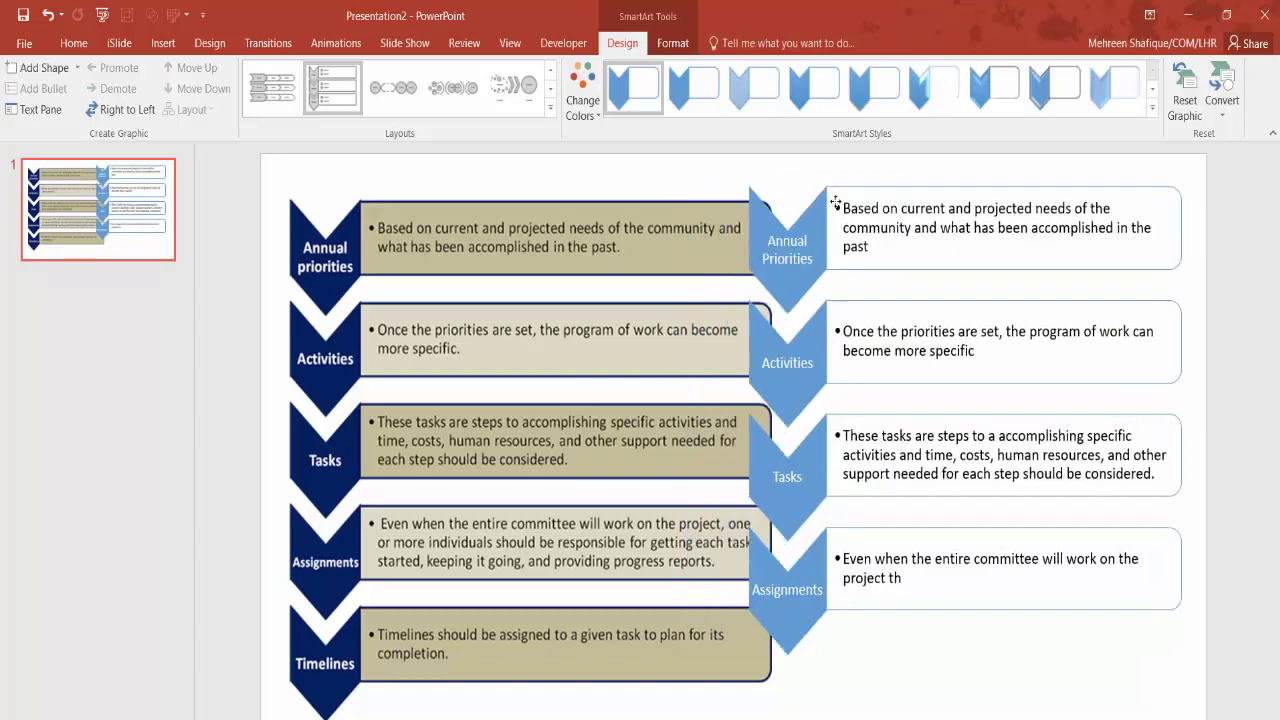
pyautogui.press('BackSpace')
pyautogui.press('BackSpace')
pyautogui.write(', one or more indivdiuals should be')
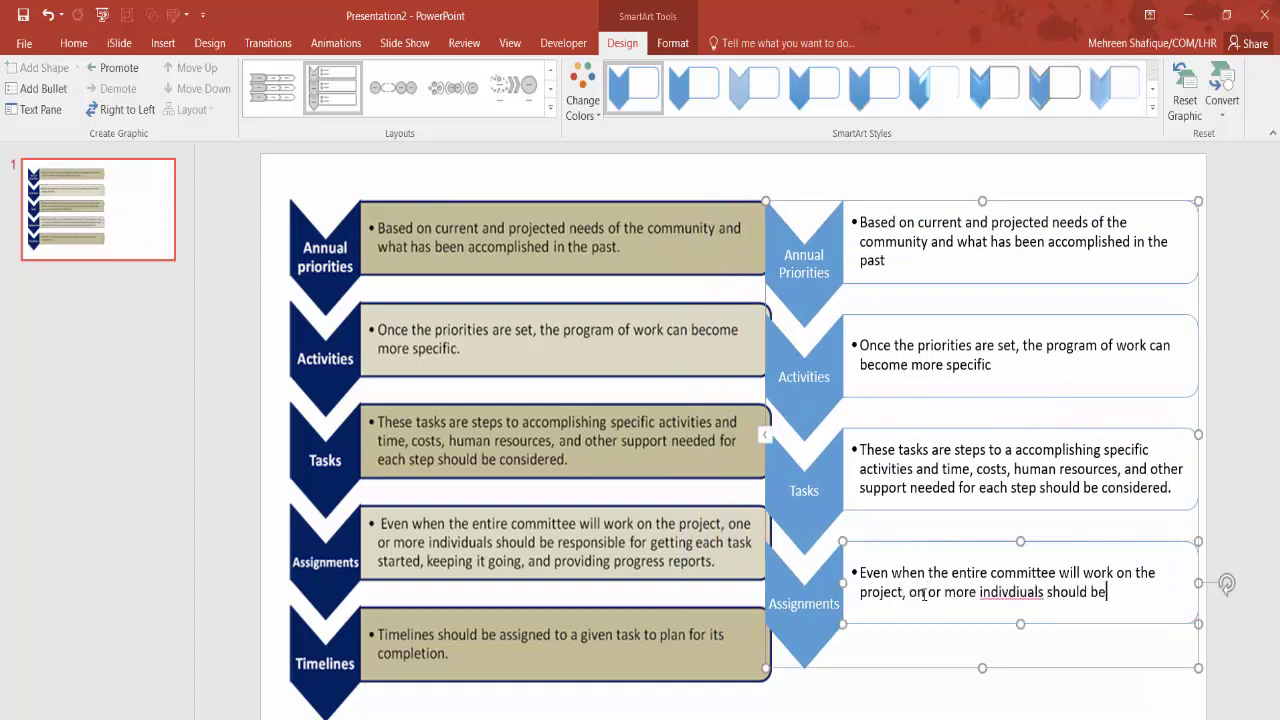
pyautogui.write(' resoon')
pyautogui.press('BackSpace')
pyautogui.press('BackSpace')
pyautogui.press('BackSpace')
pyautogui.write('ponsible for')
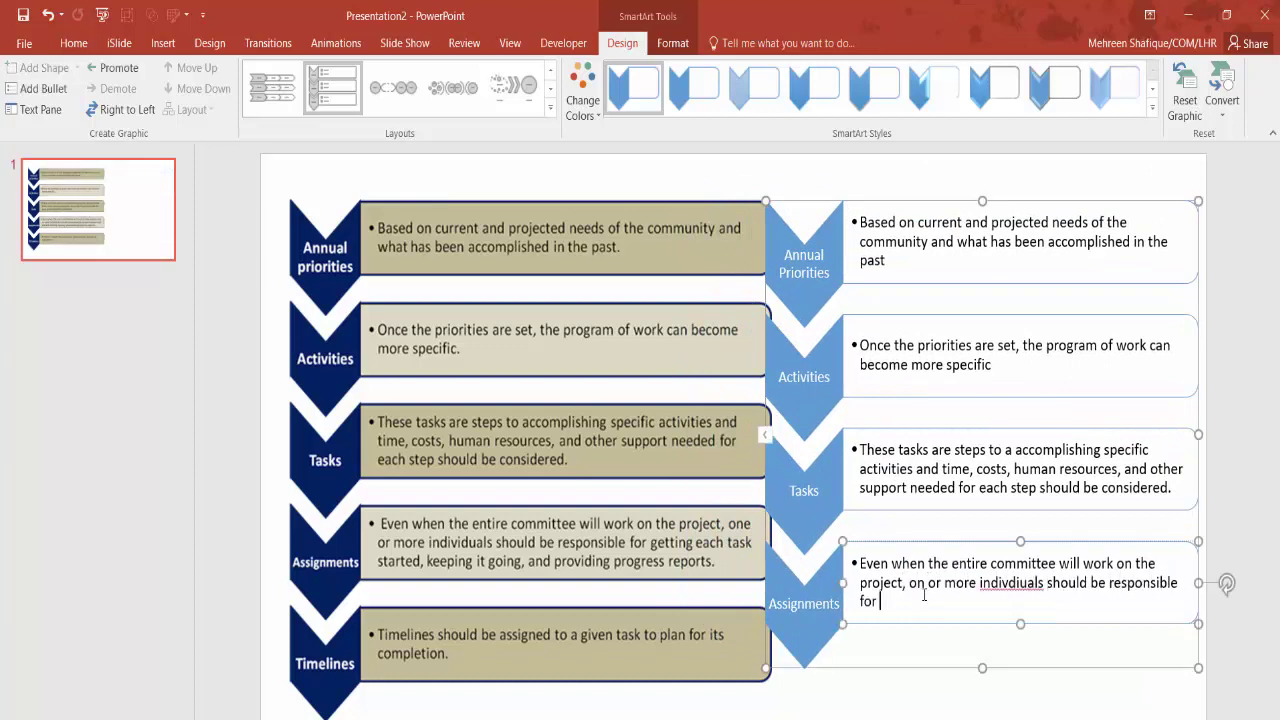
pyautogui.write(' getting each task started, keeping it going')
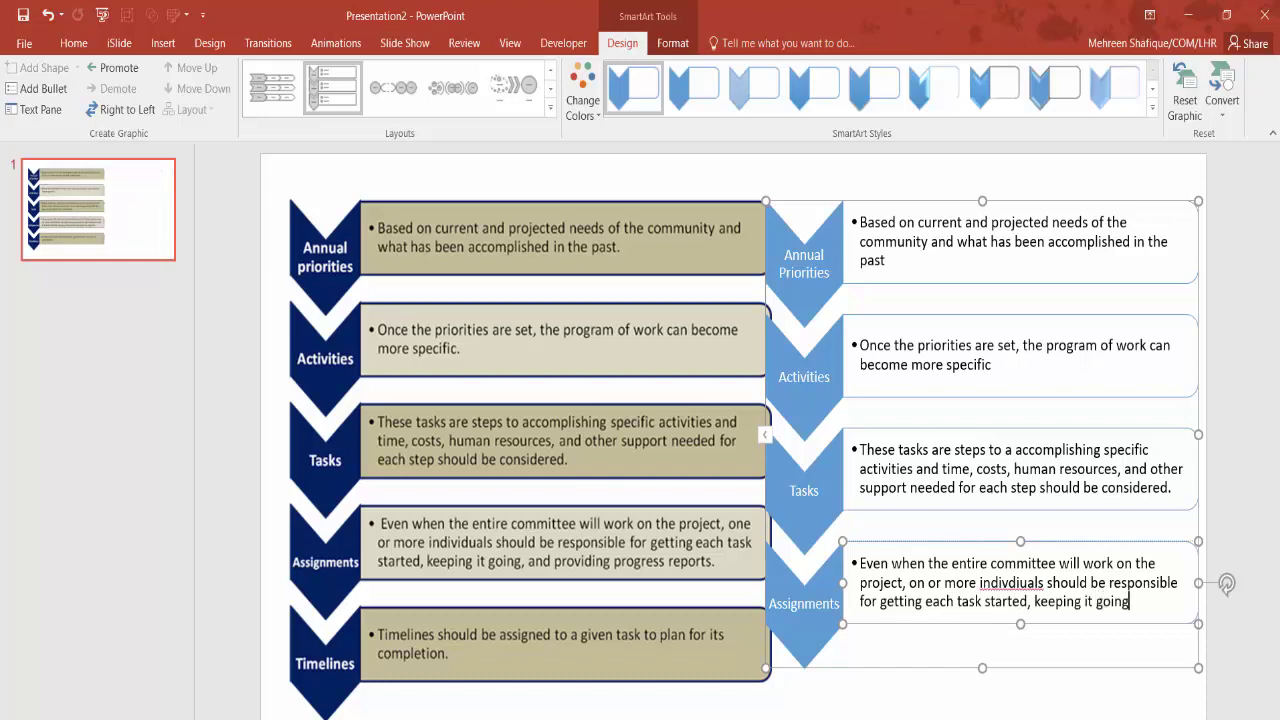
pyautogui.write(' and providing progress reports.')
pyautogui.rightClick(963, 573)
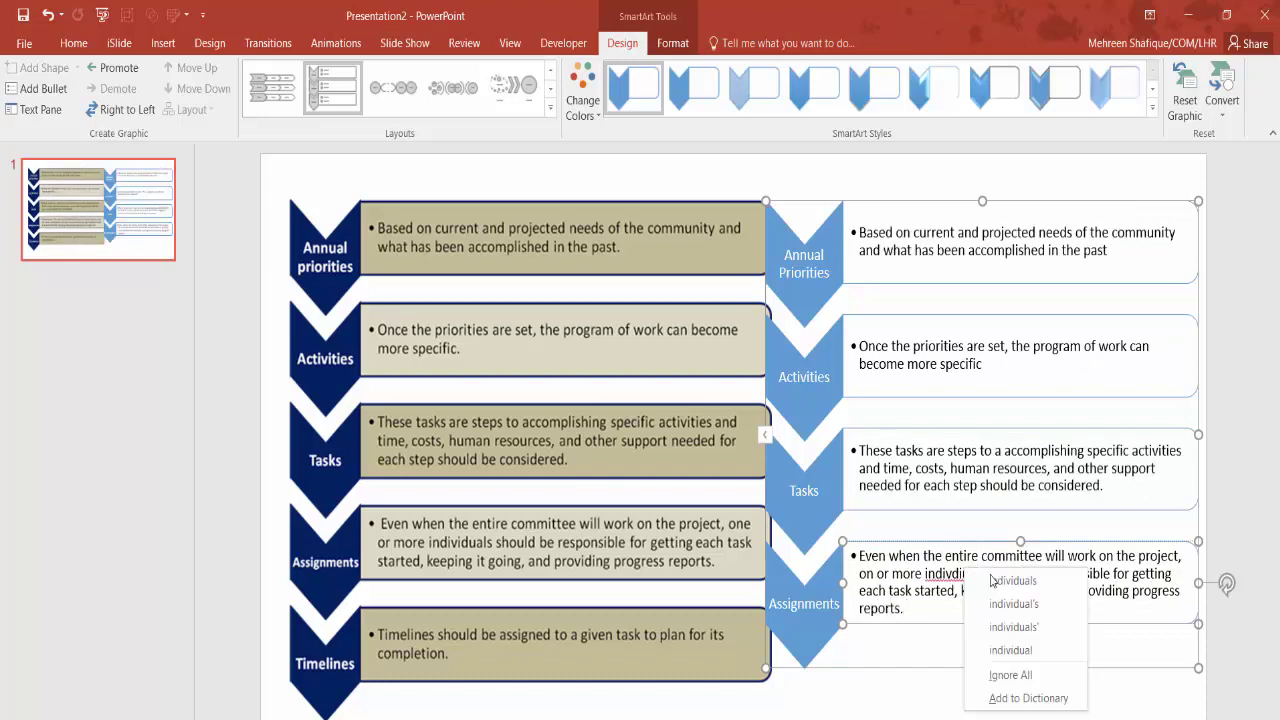
pyautogui.click(1000, 578)
# Step: Add a Timelines step after Assignments with its text, then delete the old reference diagram
pyautogui.rightClick(810, 637)
pyautogui.click(985, 506)
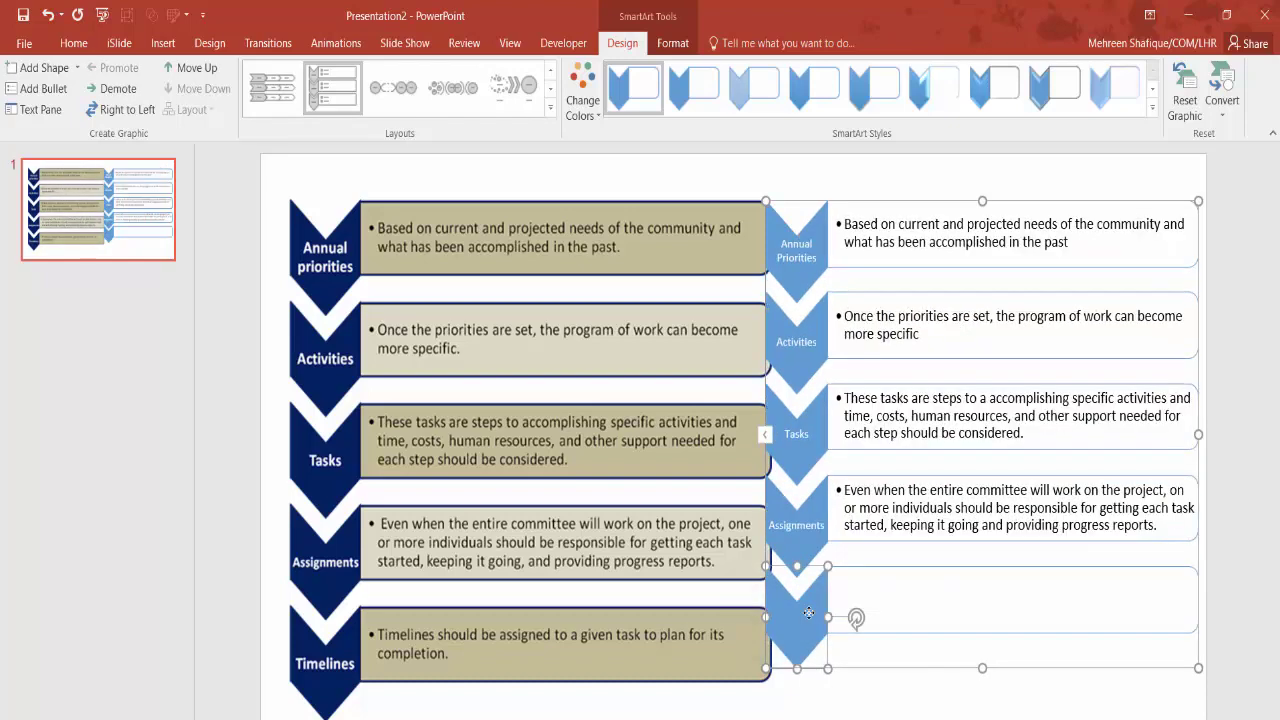
pyautogui.click(903, 598)
pyautogui.write('Timelines should be ass')
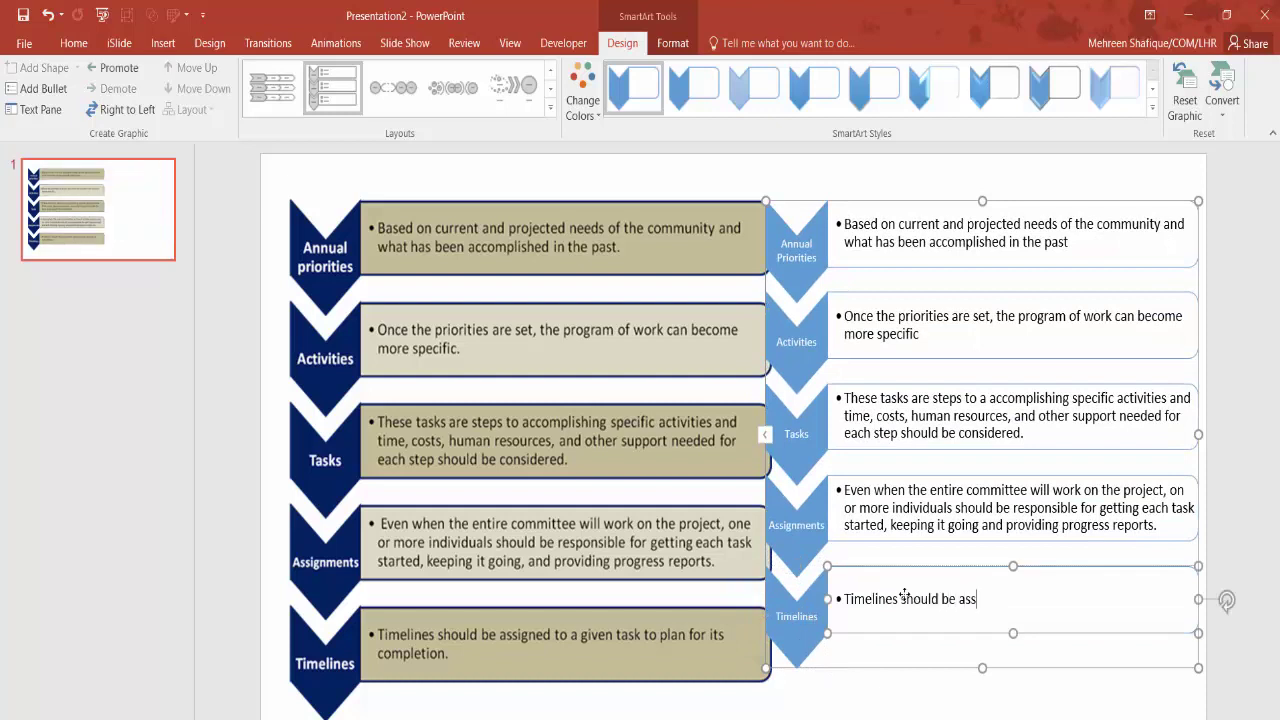
pyautogui.write('igned to a given task to plan for its complet')
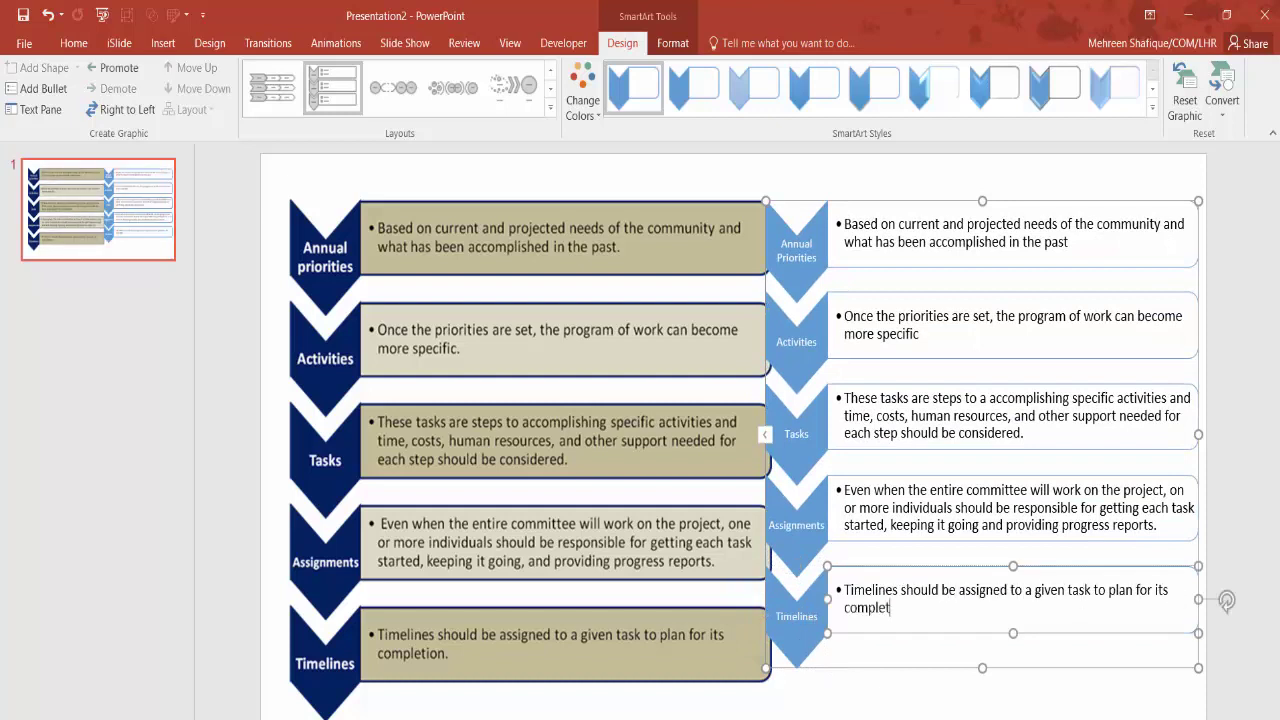
pyautogui.write('ion.')
pyautogui.click(740, 215)
pyautogui.press('Delete')
# Step: Move the chevron list to the slide centre and widen it to the right
pyautogui.click(843, 205)
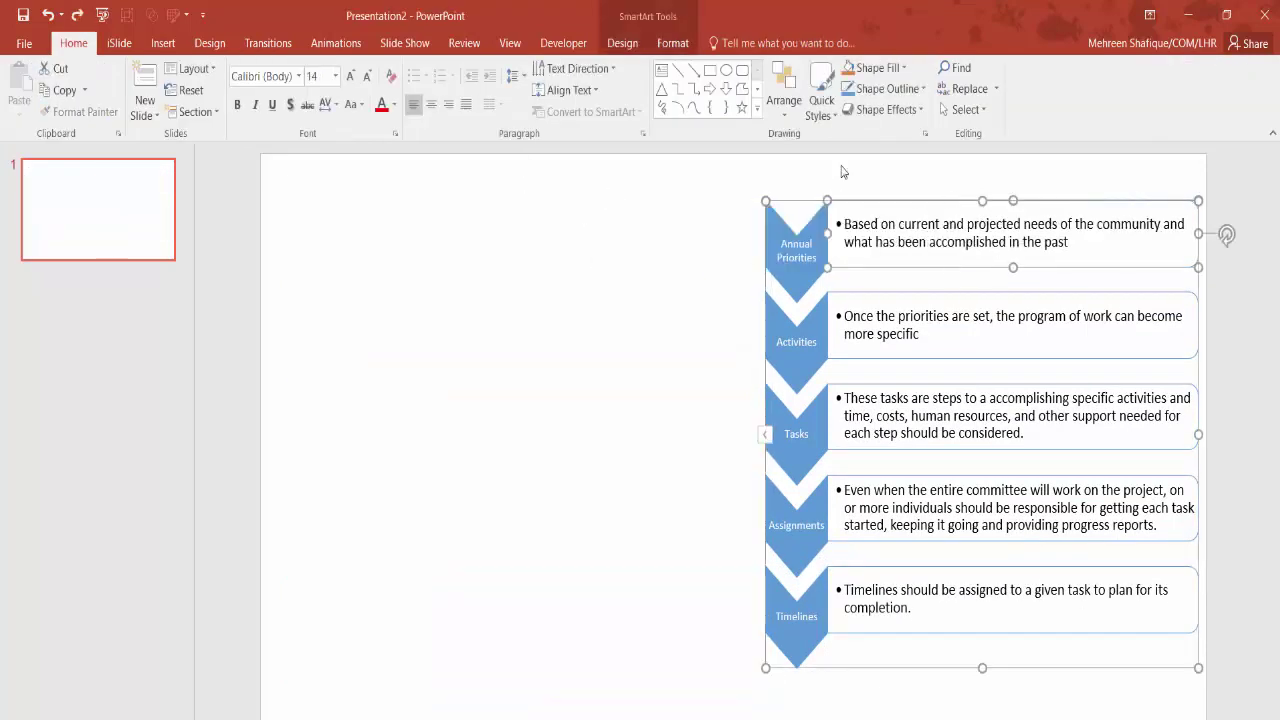
pyautogui.click(1008, 203)
pyautogui.moveTo(1008, 203); pyautogui.dragTo(823, 279)
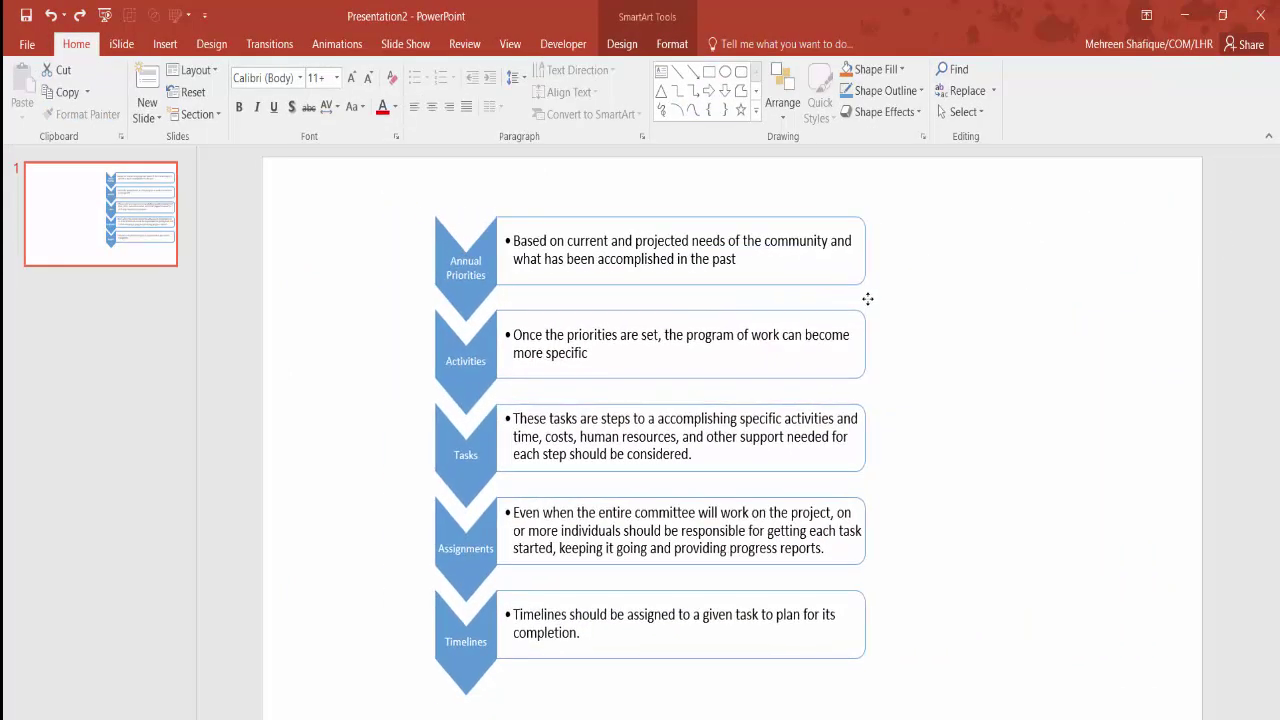
pyautogui.moveTo(823, 279); pyautogui.dragTo(867, 298)
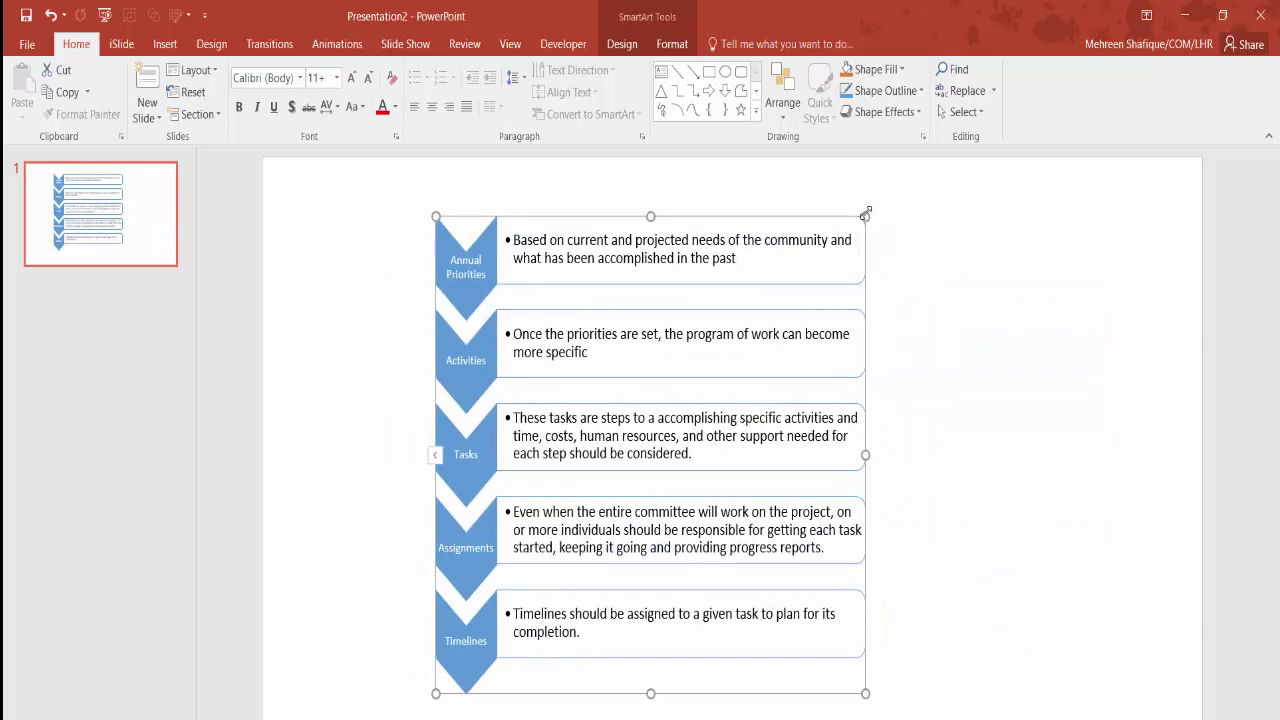
pyautogui.moveTo(865, 214)
pyautogui.mouseDown()
pyautogui.moveTo(990, 227)
pyautogui.moveTo(981, 219)
pyautogui.mouseUp()
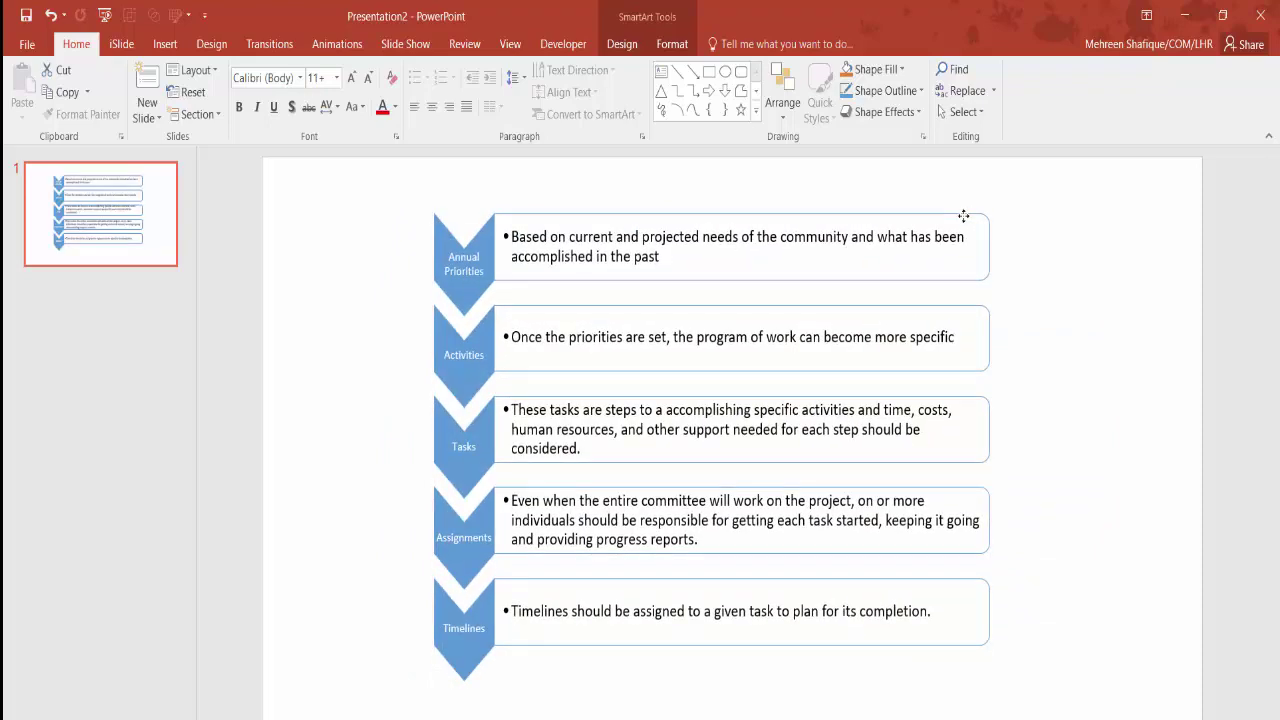
# Step: Select all five chevrons, Annual Priorities through Timelines
pyautogui.click(442, 237)
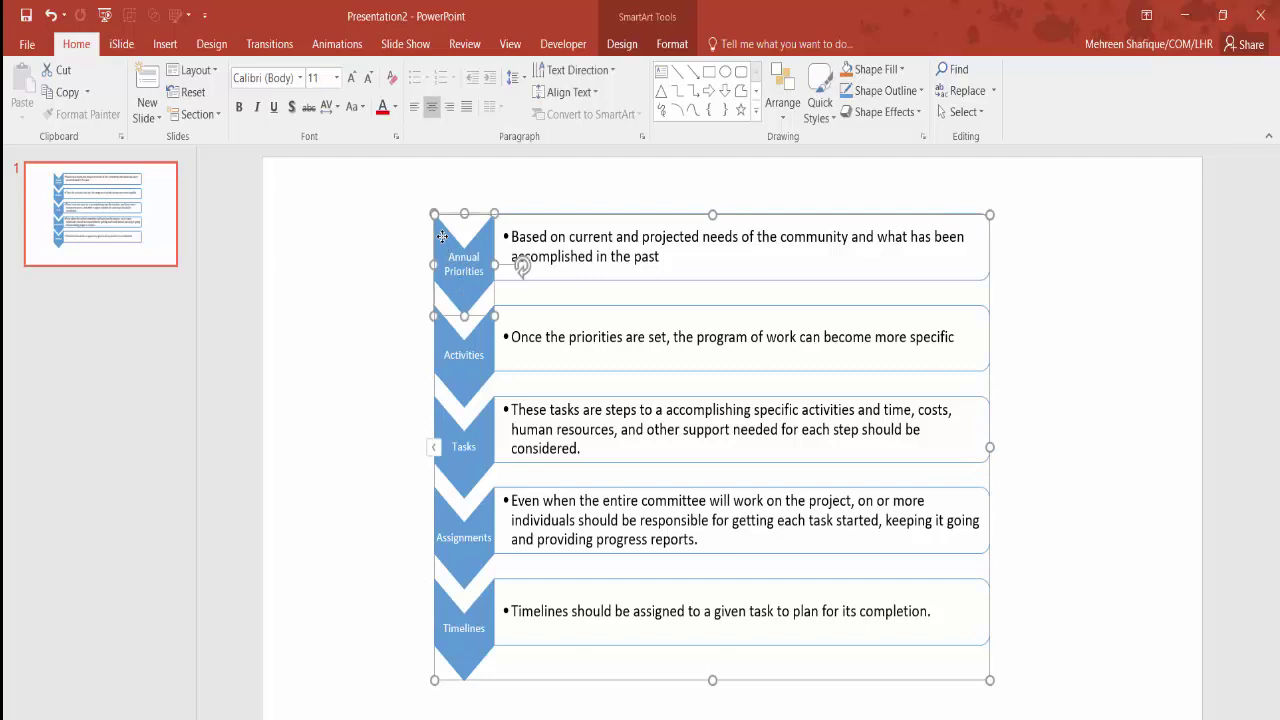
pyautogui.click(446, 330)
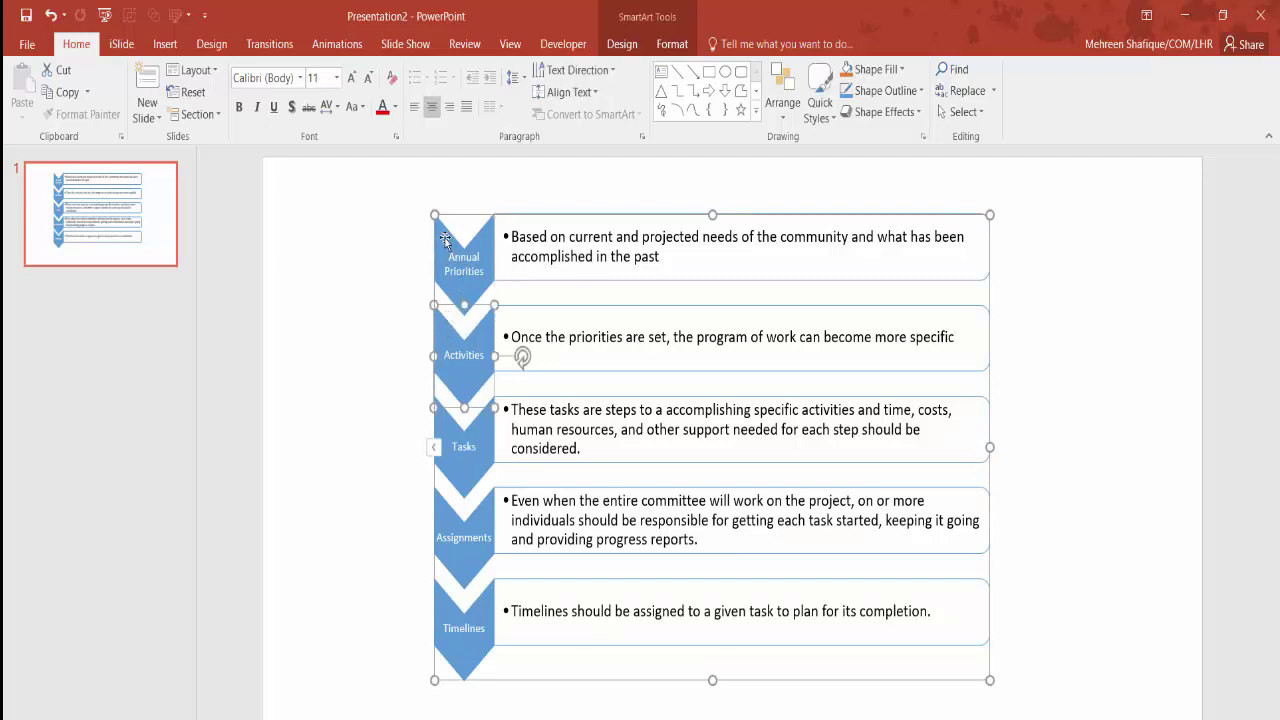
pyautogui.keyDown('shift'); pyautogui.click(443, 238); pyautogui.keyUp('shift')
pyautogui.keyDown('shift'); pyautogui.click(482, 440); pyautogui.keyUp('shift')
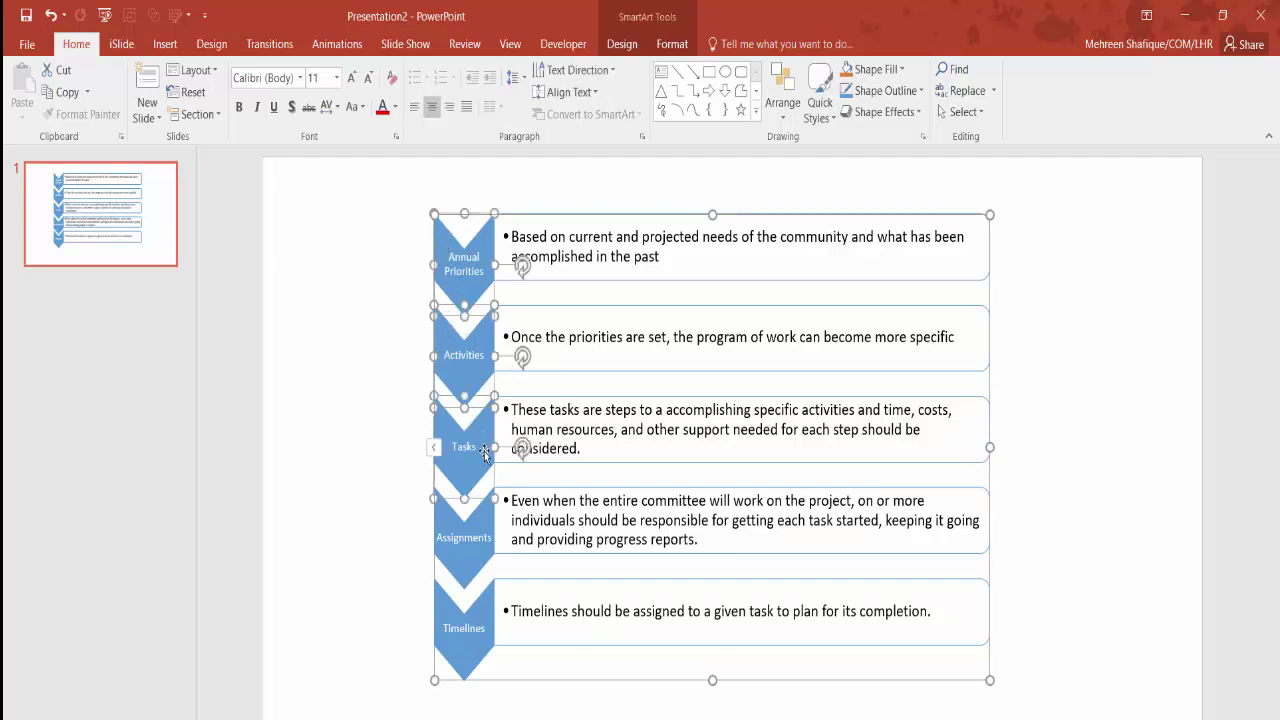
pyautogui.keyDown('shift'); pyautogui.click(488, 512); pyautogui.keyUp('shift')
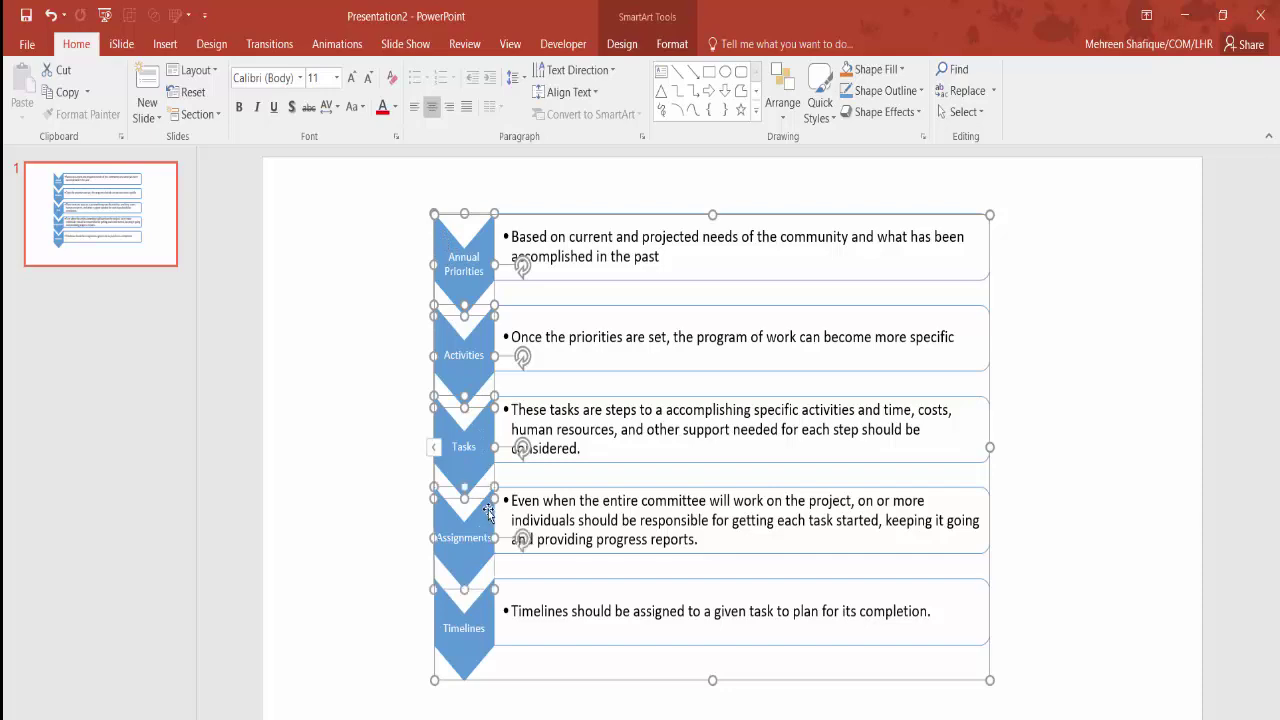
pyautogui.keyDown('shift'); pyautogui.click(485, 618); pyautogui.keyUp('shift')
# Step: Fill the five chevrons Dark Blue and give them a Light Blue outline
pyautogui.click(899, 69)
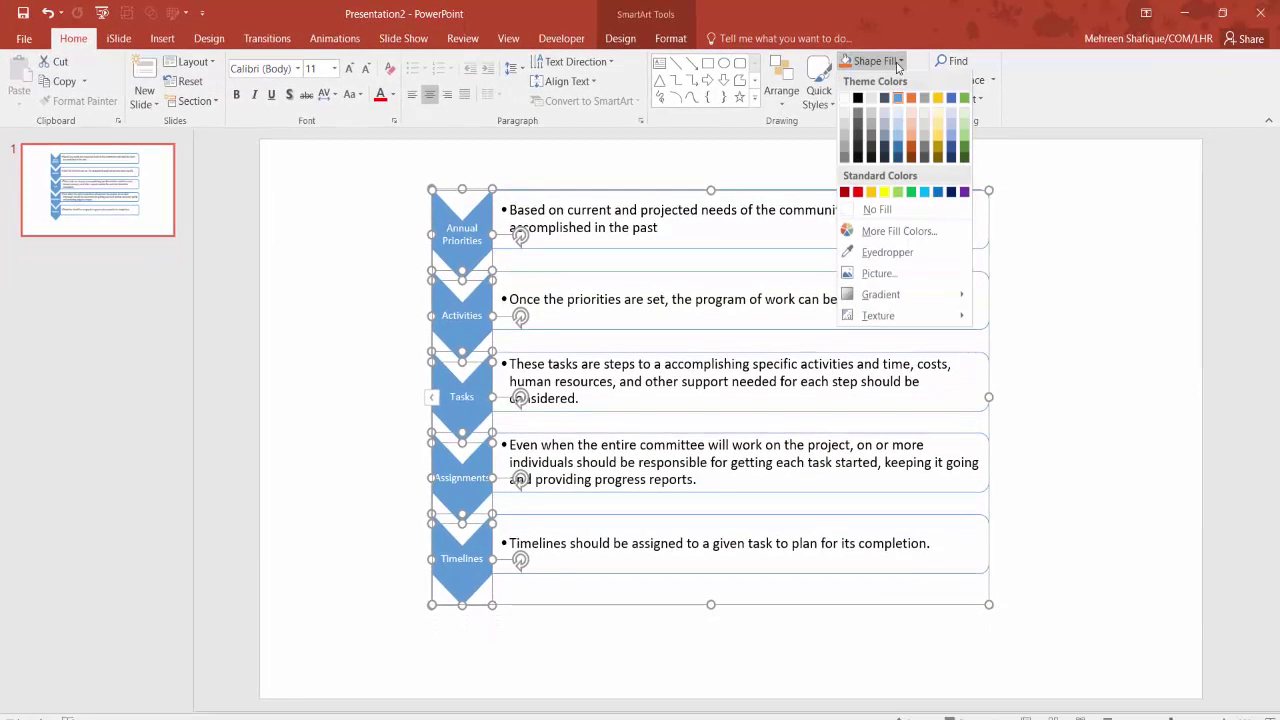
pyautogui.click(951, 193)
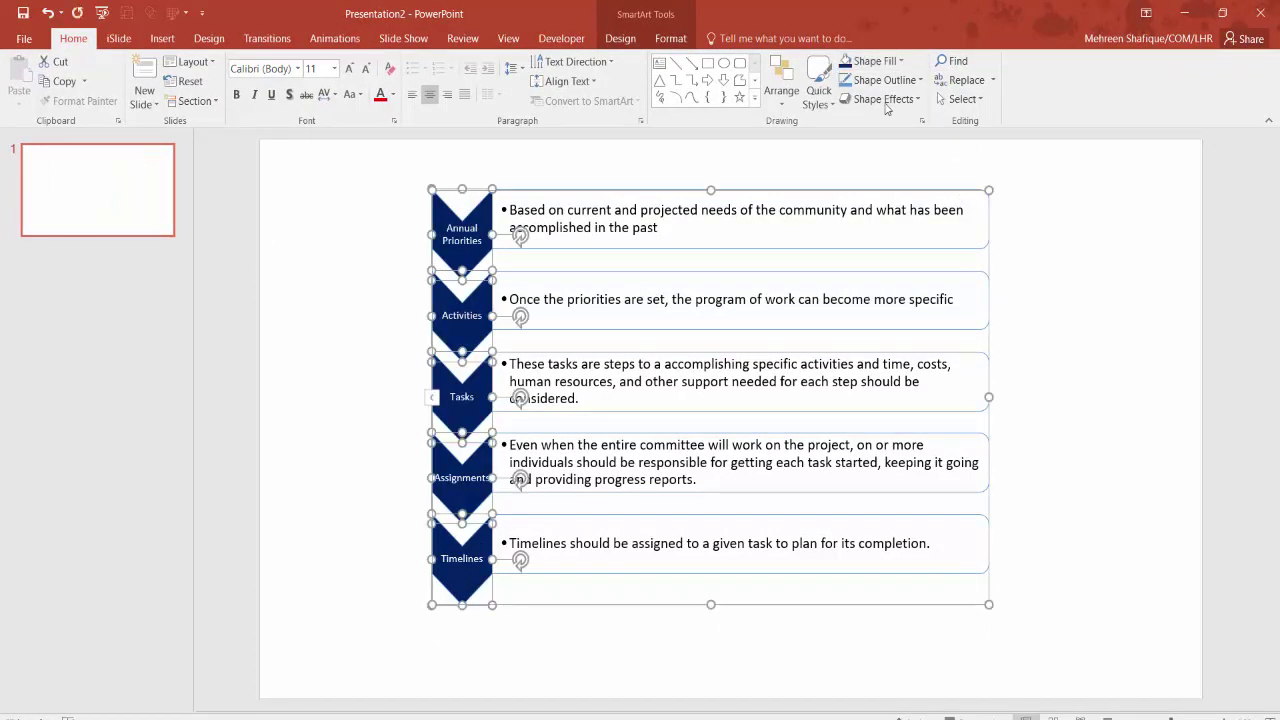
pyautogui.click(921, 81)
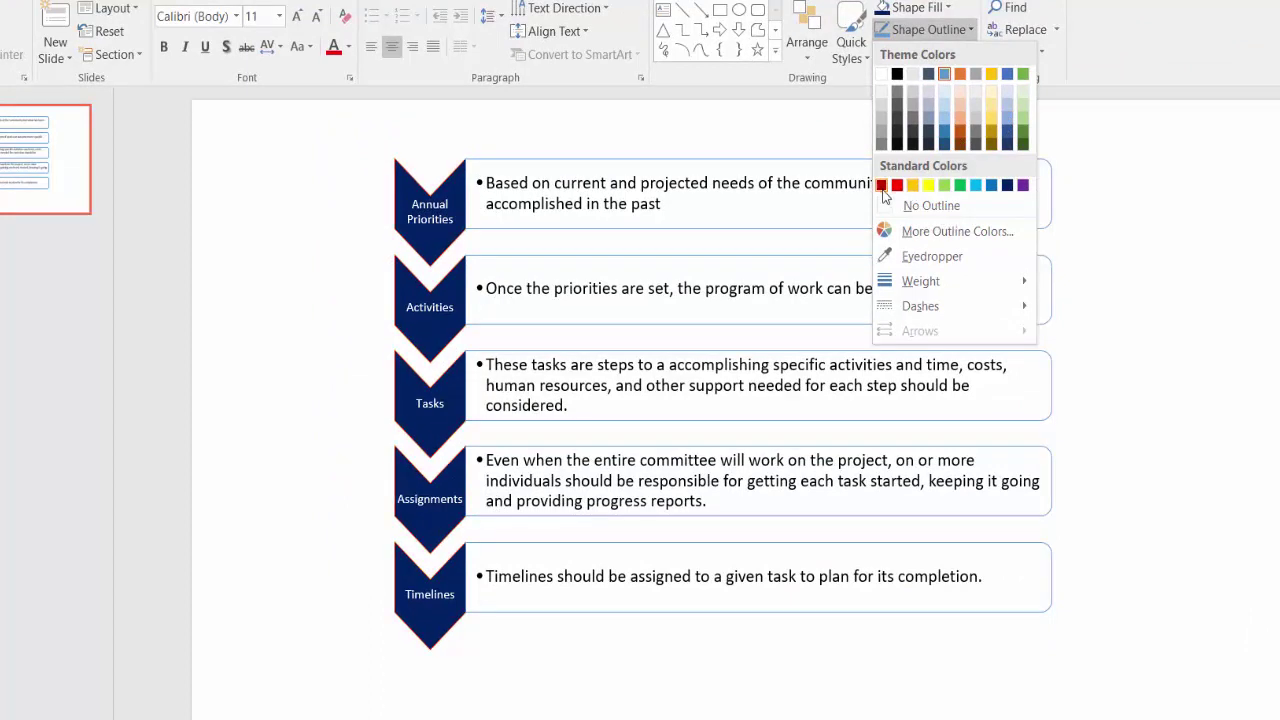
pyautogui.click(976, 193)
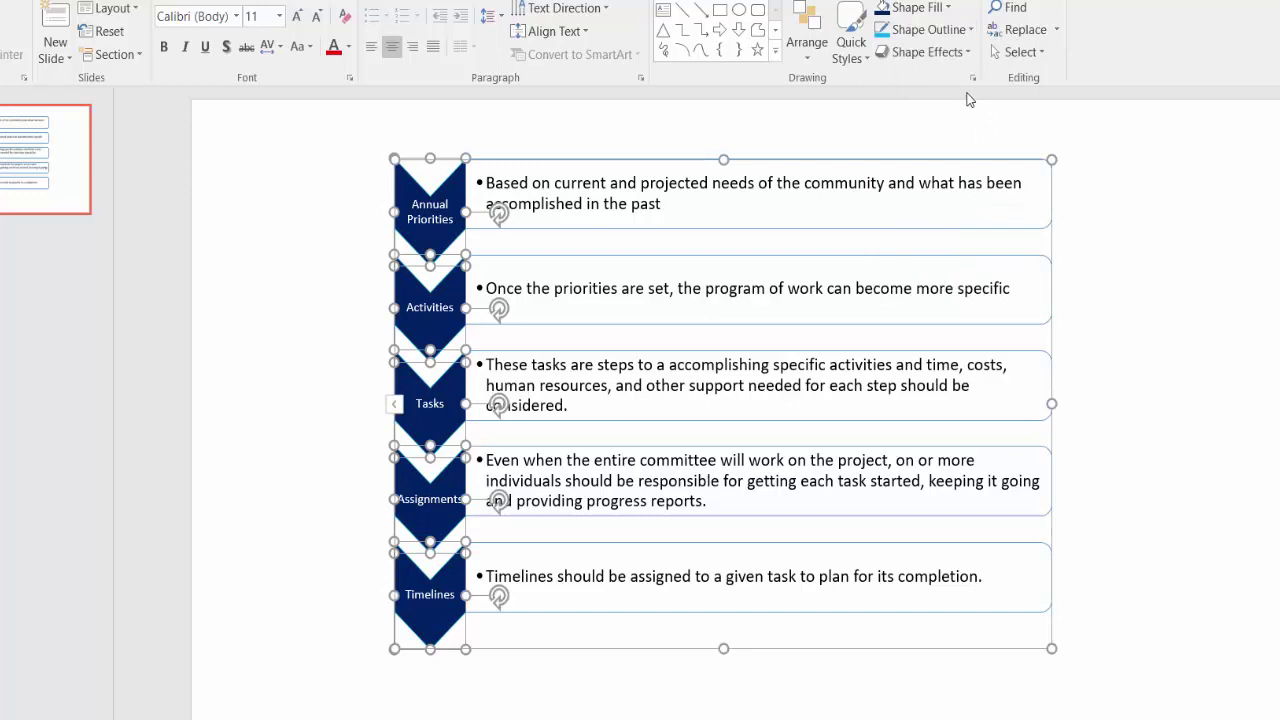
# Step: Set the chevron outline weight to 4½ pt
pyautogui.click(970, 30)
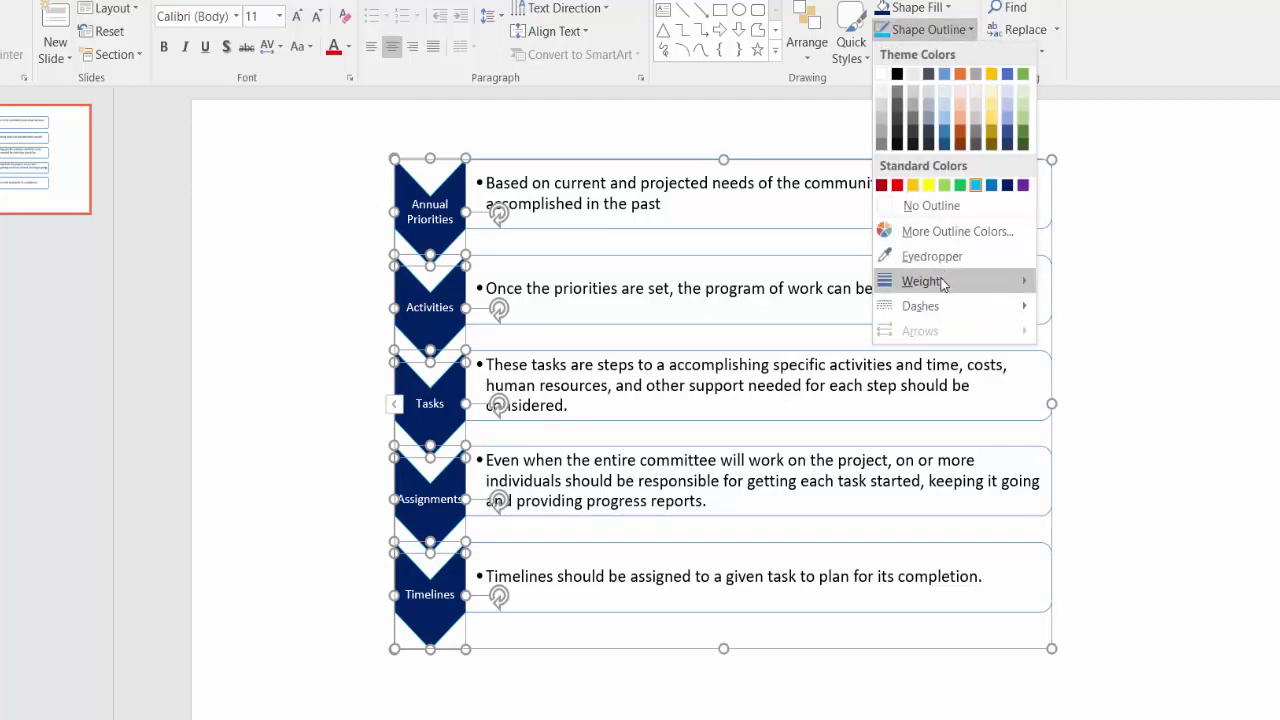
pyautogui.moveTo(921, 281)
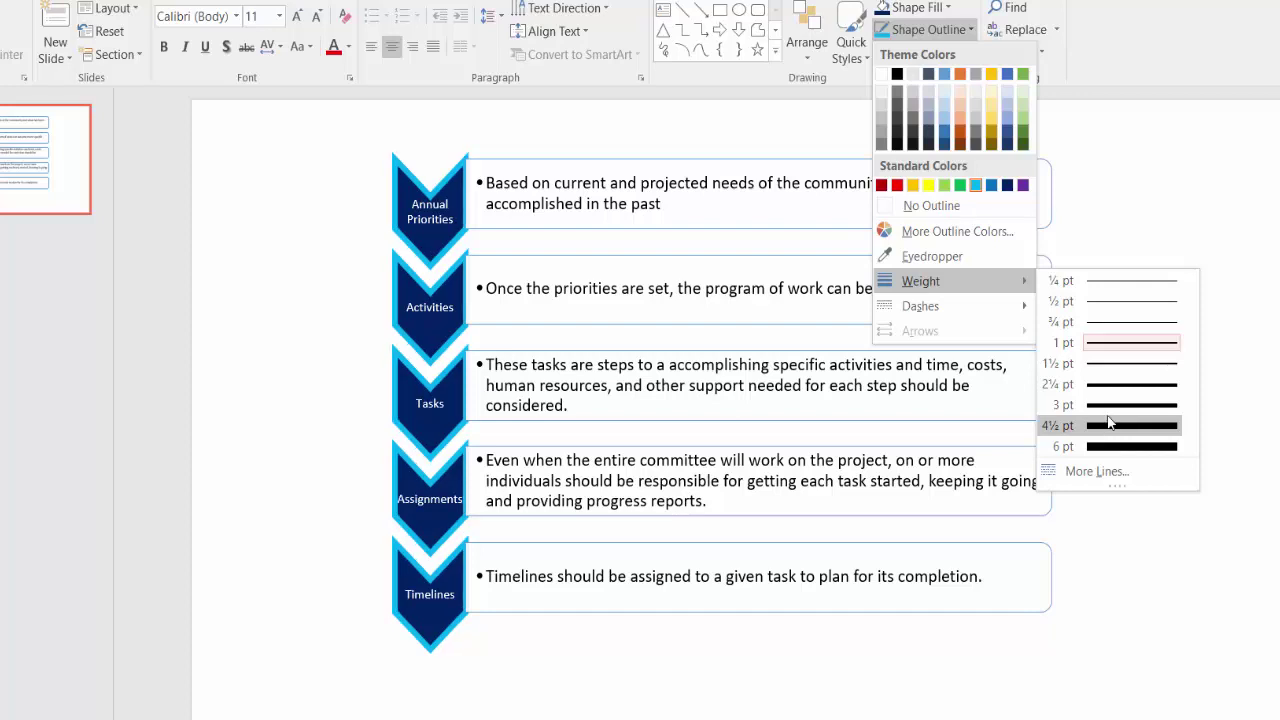
pyautogui.click(1108, 412)
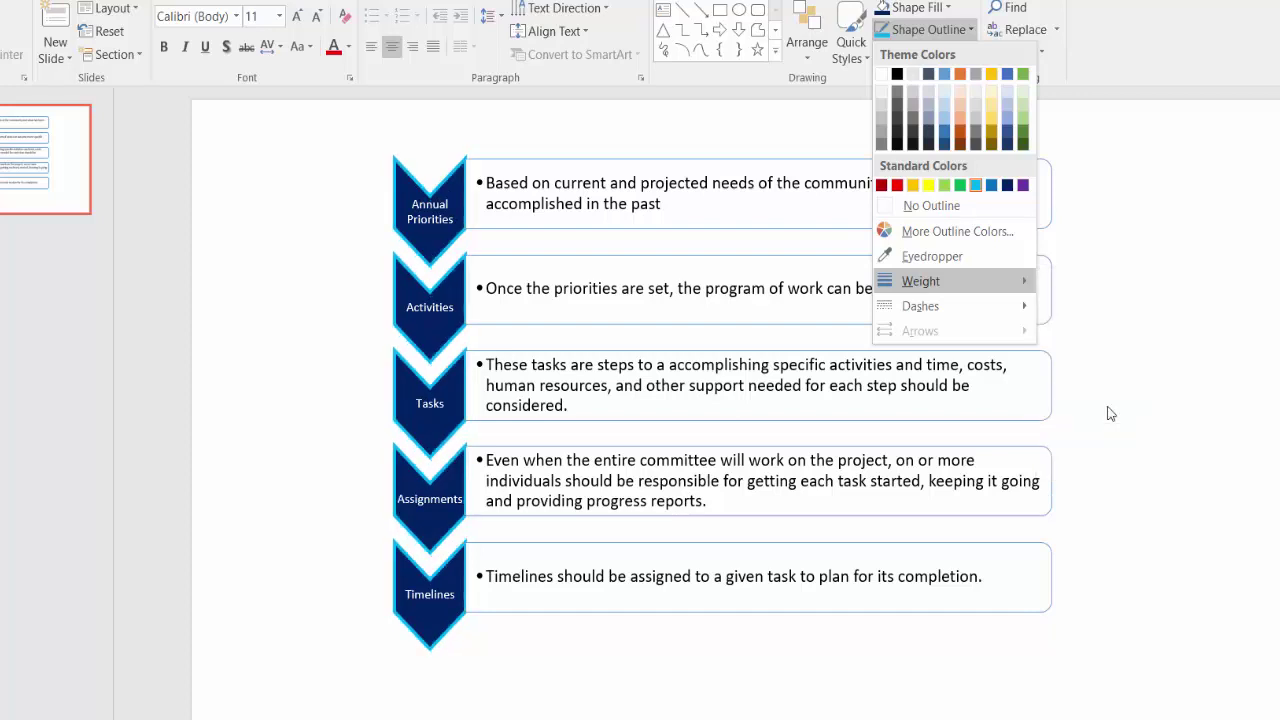
pyautogui.click(767, 207)
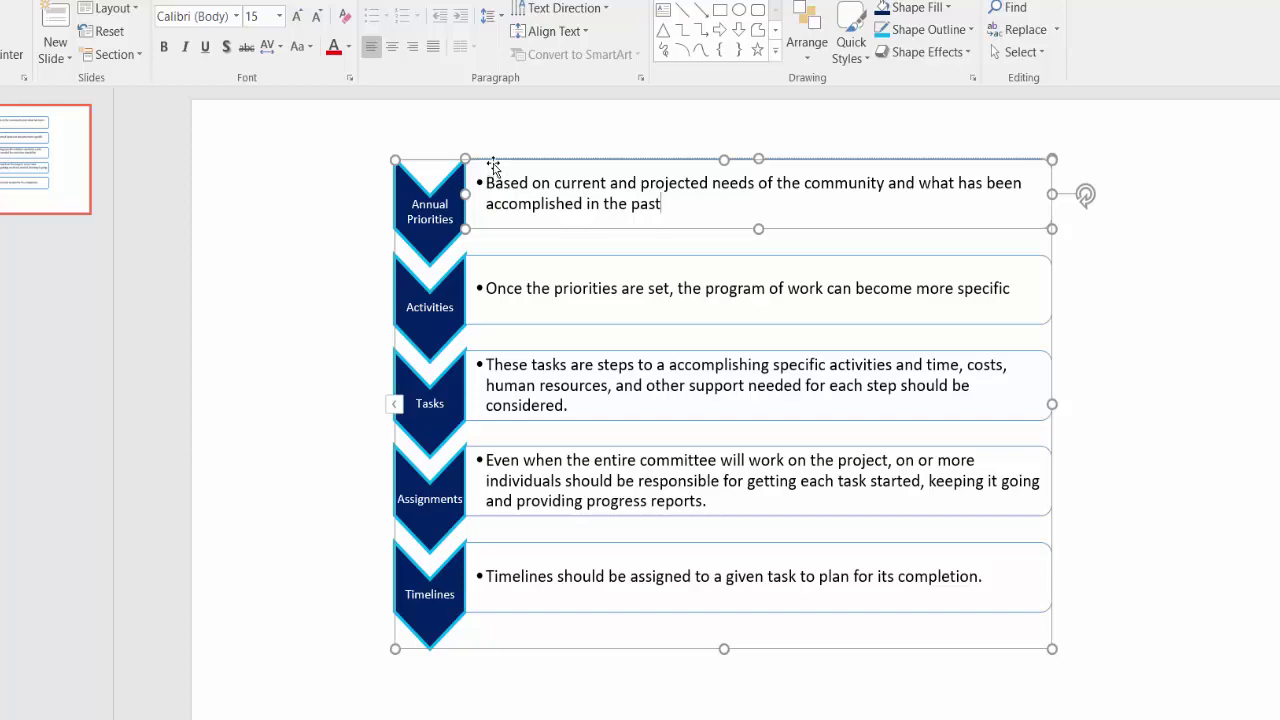
# Step: Preview Arial but keep Calibri, then nudge the chevron list slightly left
pyautogui.click(295, 66)
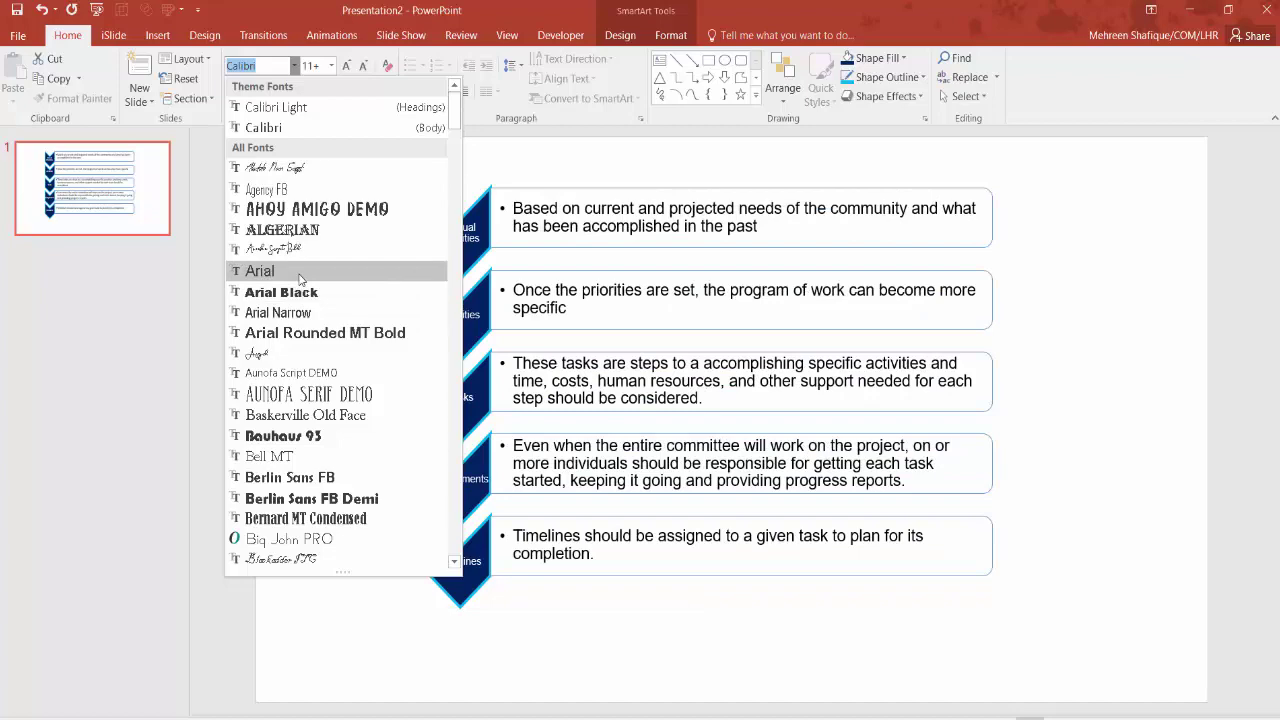
pyautogui.press('Escape')
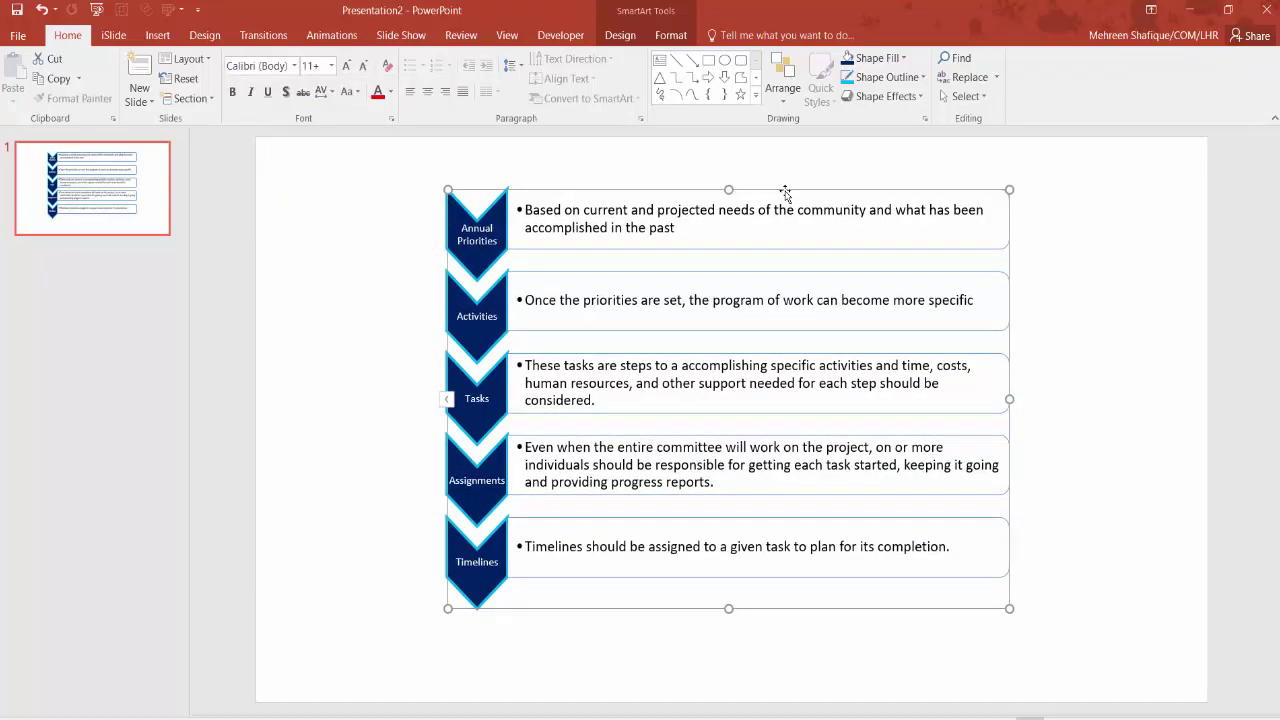
pyautogui.moveTo(786, 192); pyautogui.dragTo(770, 195)
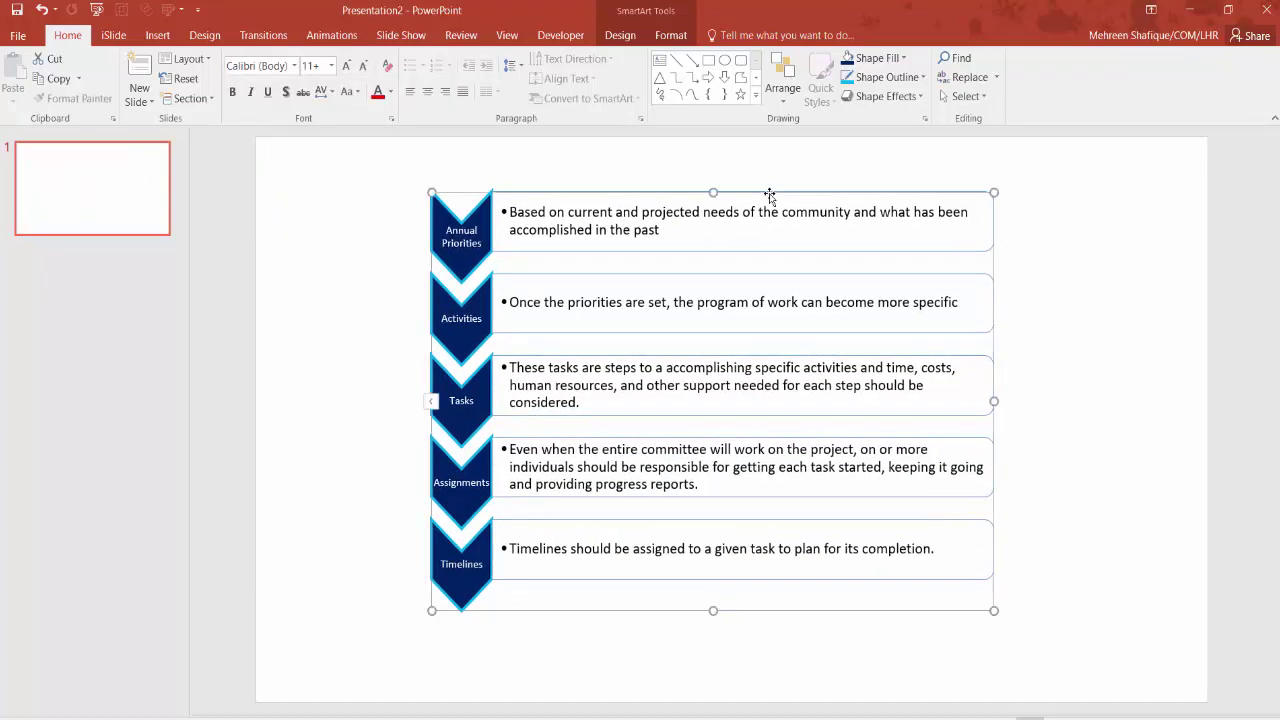